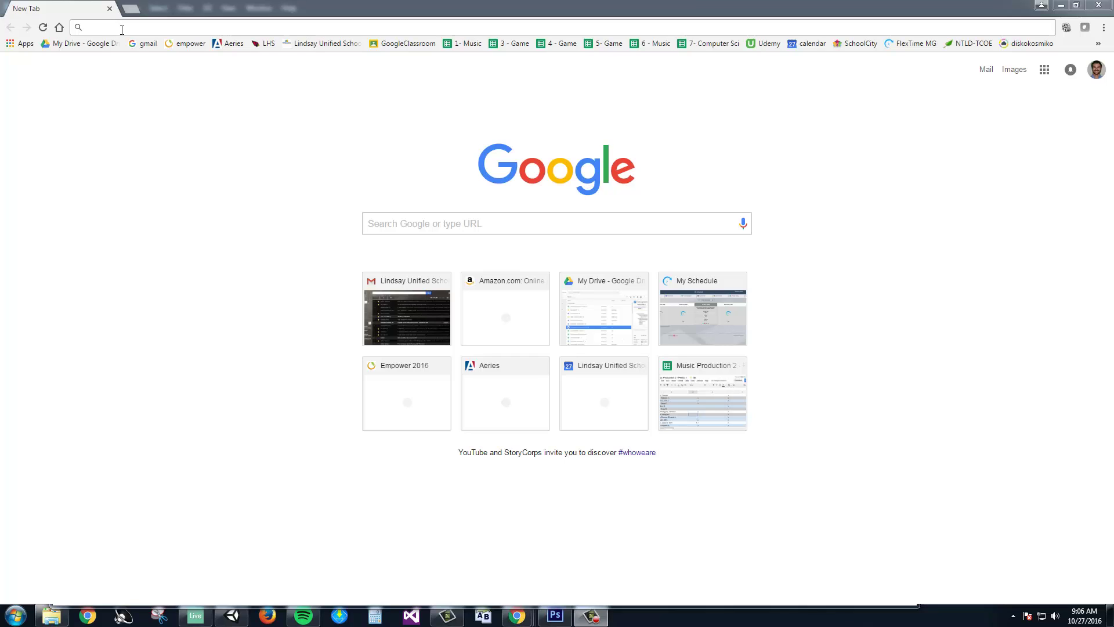
Search Google for 'noun project' to reach the Noun Project site.
left_click(122, 29)
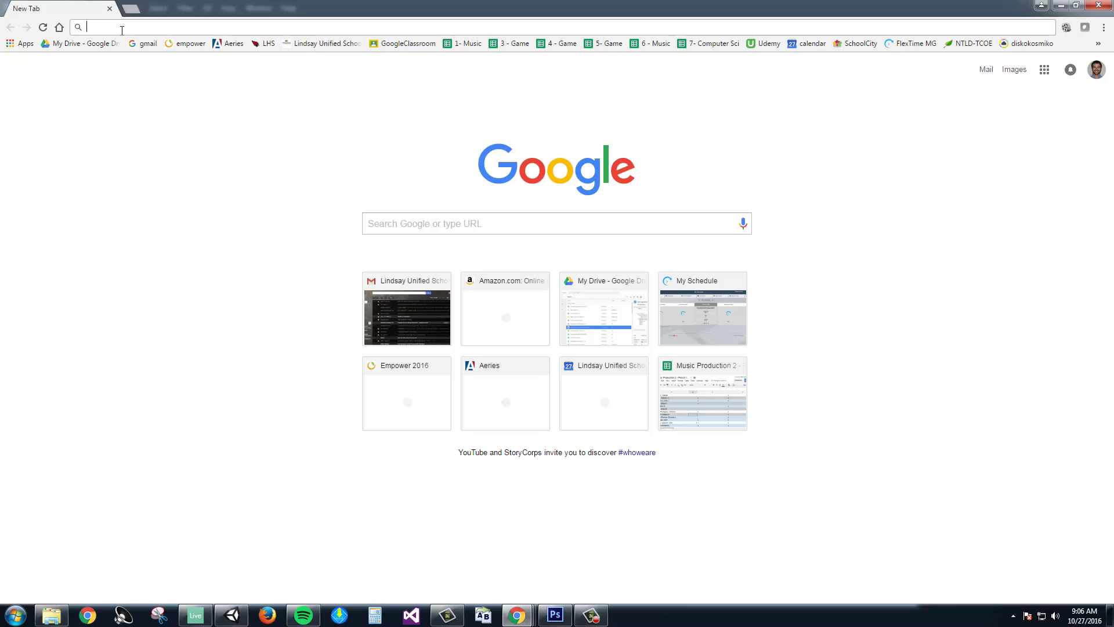
type("noun projec")
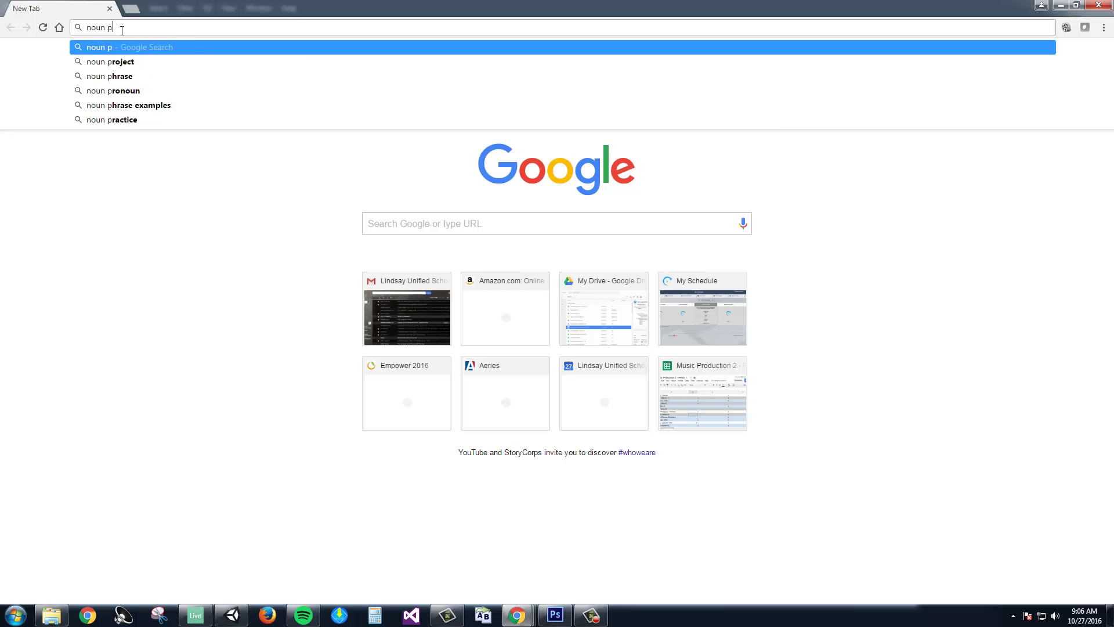
type("t")
key("Return")
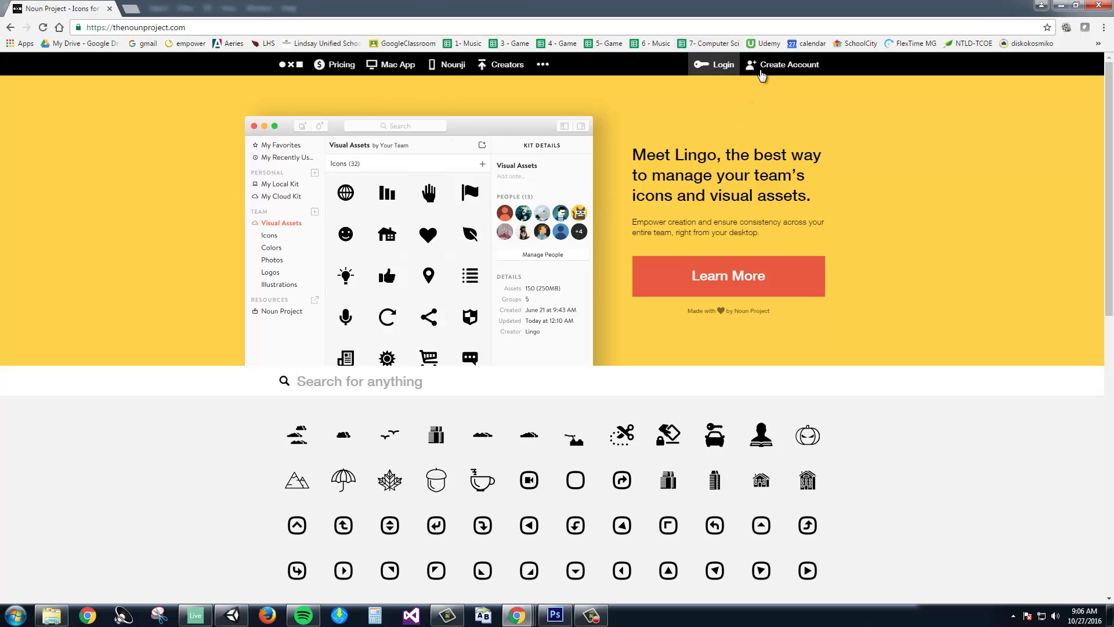
Log in to Noun Project with the account e-mail and password.
left_click(787, 73)
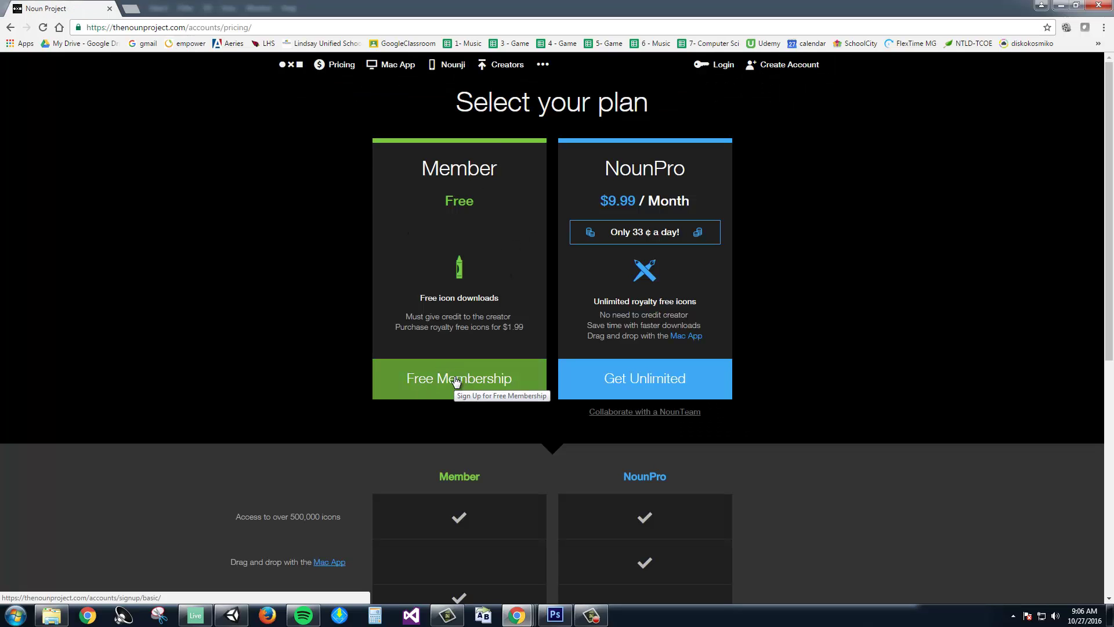
left_click(723, 65)
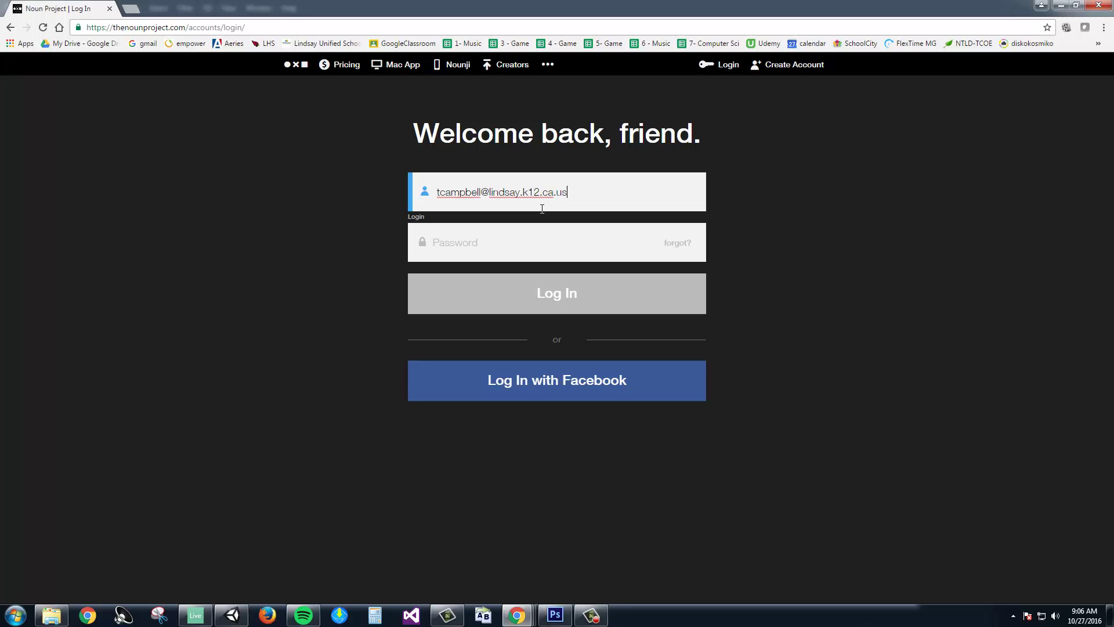
key("Tab")
type("****")
key("Return")
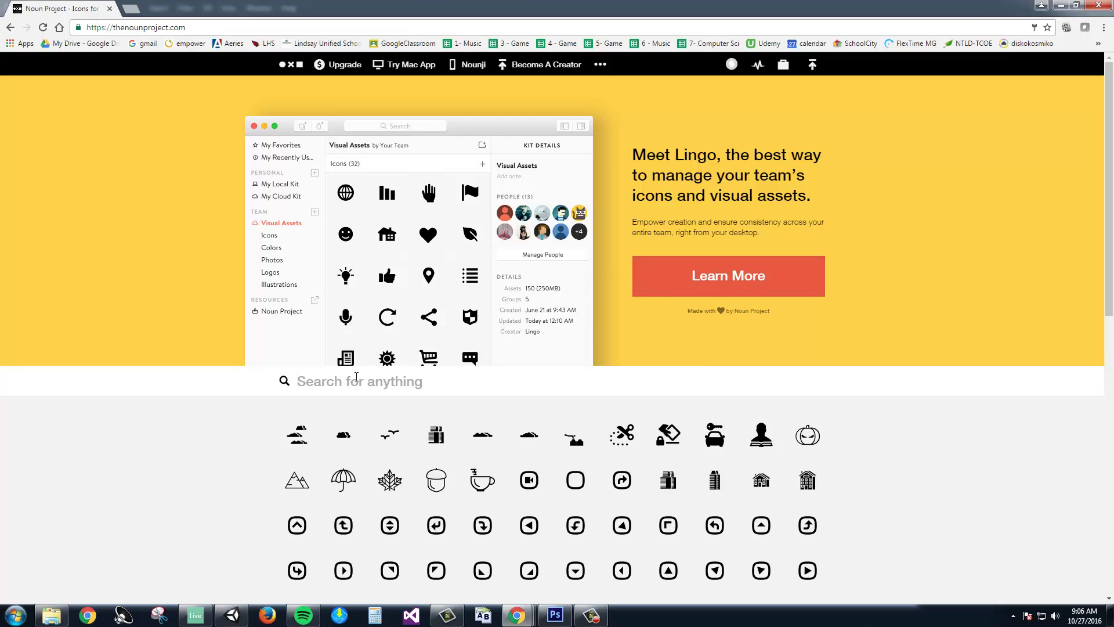
Search icons for 'dollar sign' and download the Coins icon as a free PNG with credit.
type("dollar sign")
key("Return")
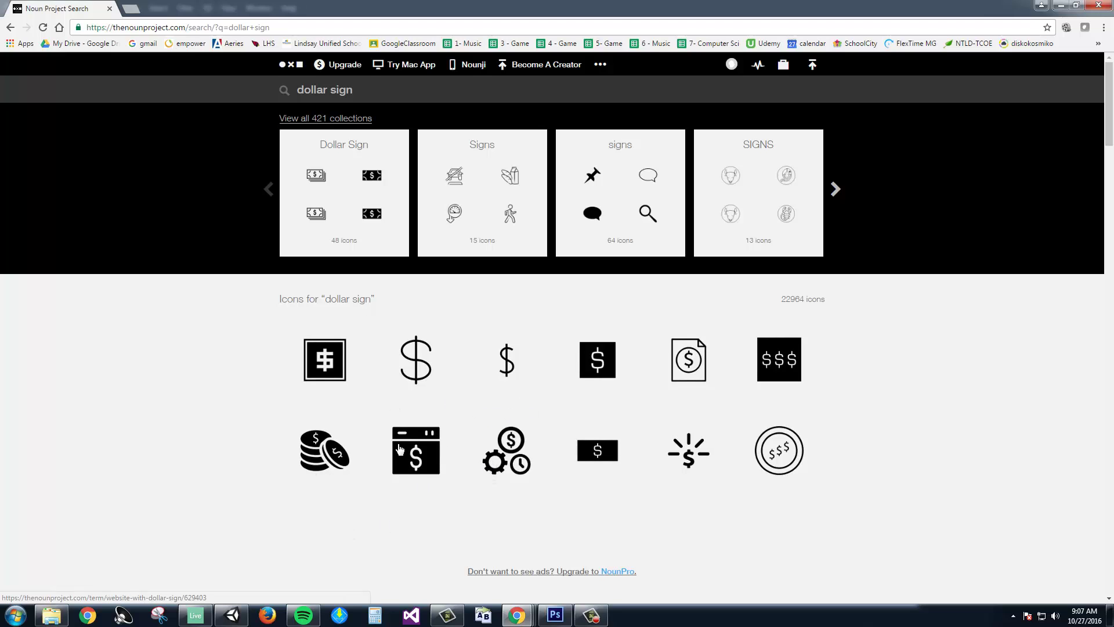
left_click(316, 454)
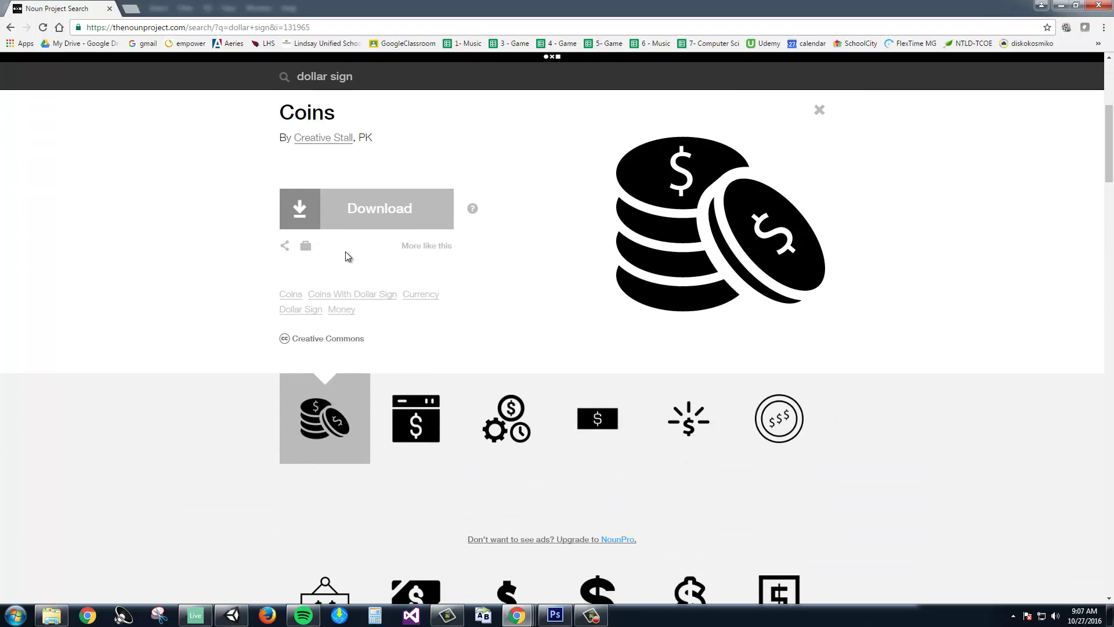
left_click(343, 218)
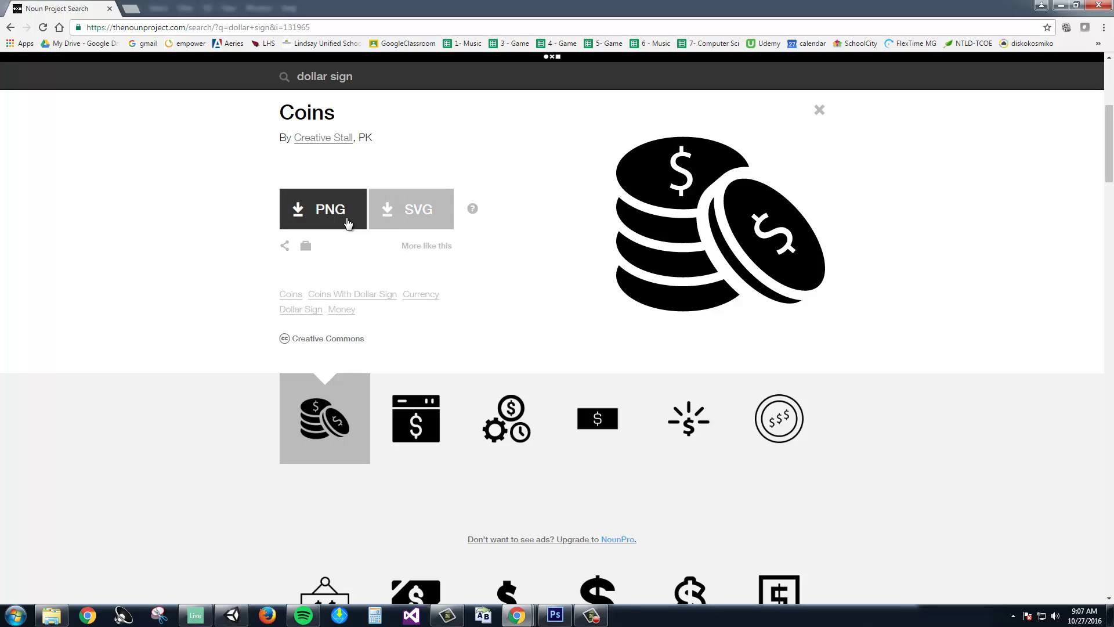
left_click(337, 219)
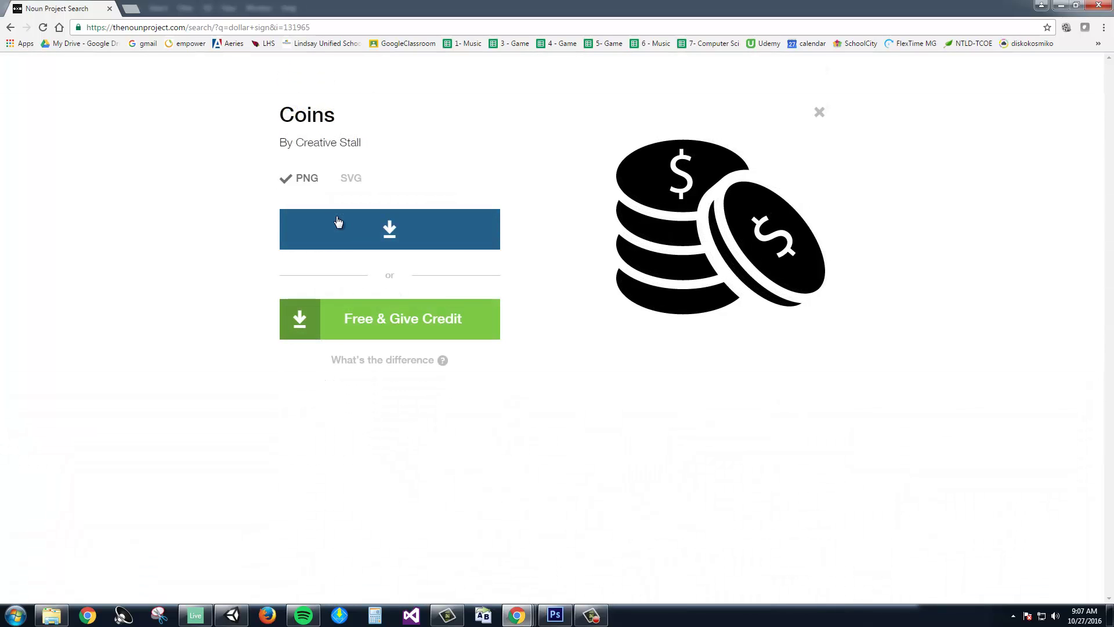
left_click(372, 318)
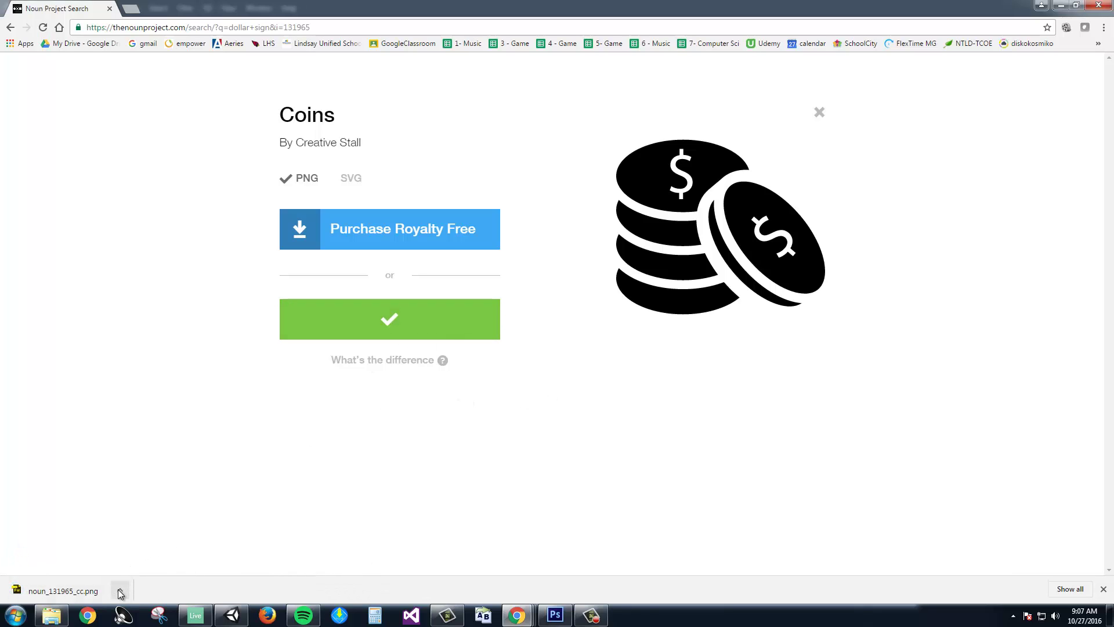
Show the downloaded noun_131965_cc.png in the Downloads folder.
left_click(119, 590)
left_click(119, 590)
left_click(120, 590)
left_click(140, 552)
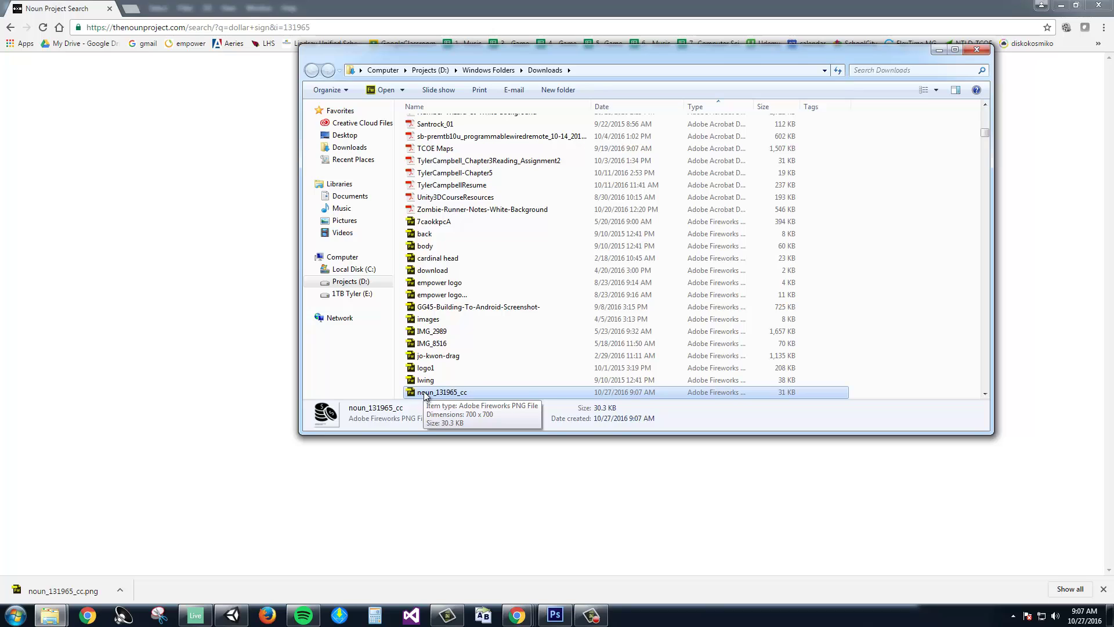
Set Adobe Photoshop CS6 as the default program to open noun_131965_cc.png.
right_click(425, 395)
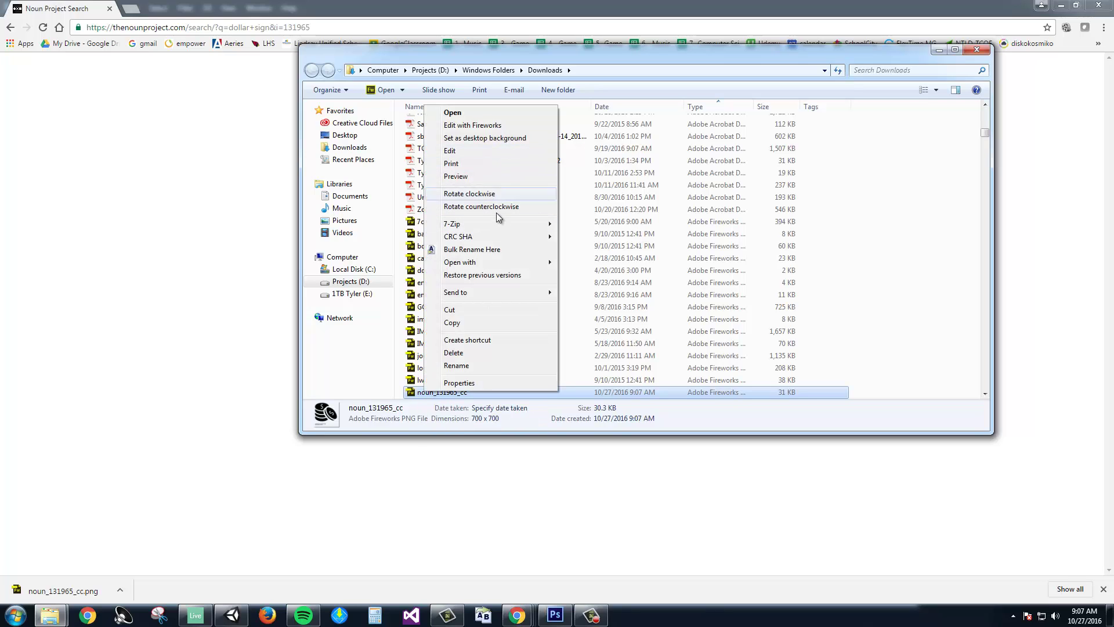
mouse_move(492, 260)
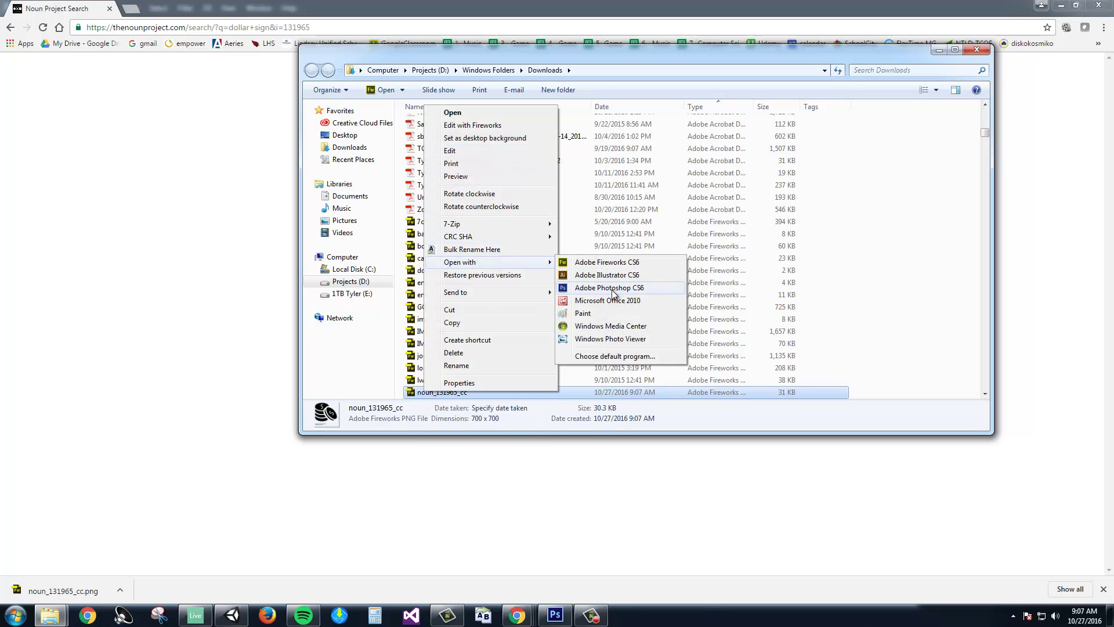
left_click(604, 356)
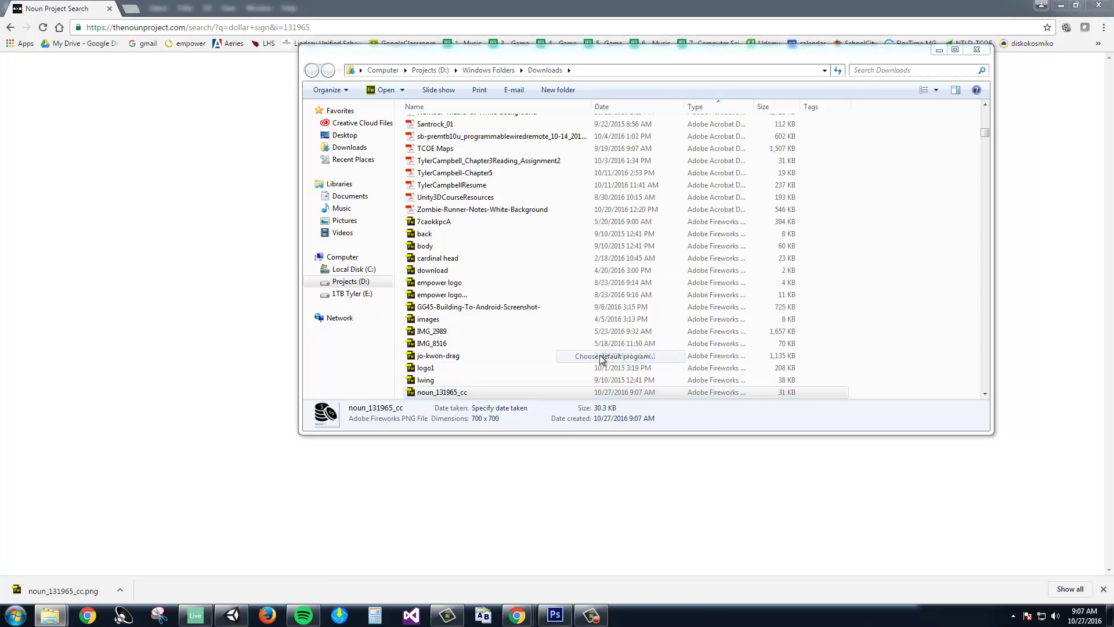
left_click(467, 268)
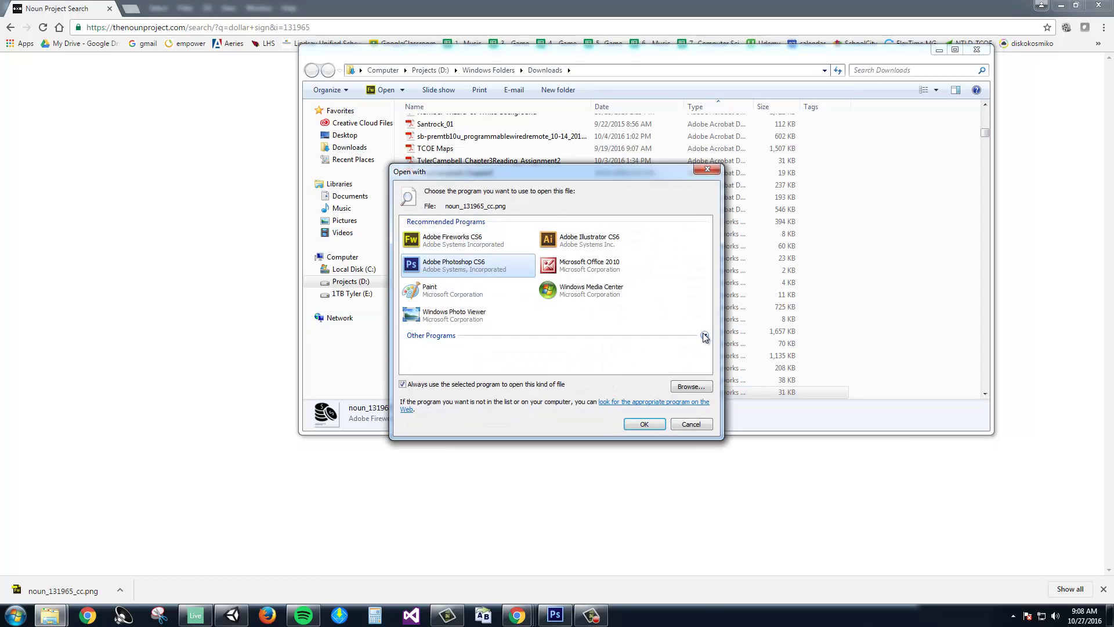
left_click(704, 338)
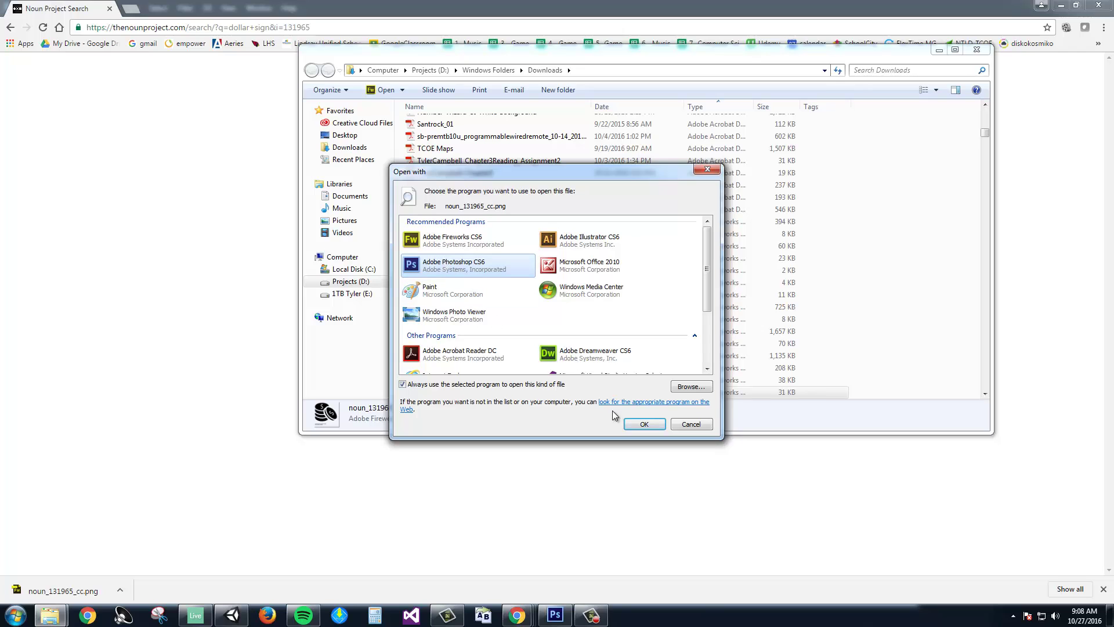
Open the PNG in Photoshop, abandoning a lasso selection around the credit text.
left_click(643, 424)
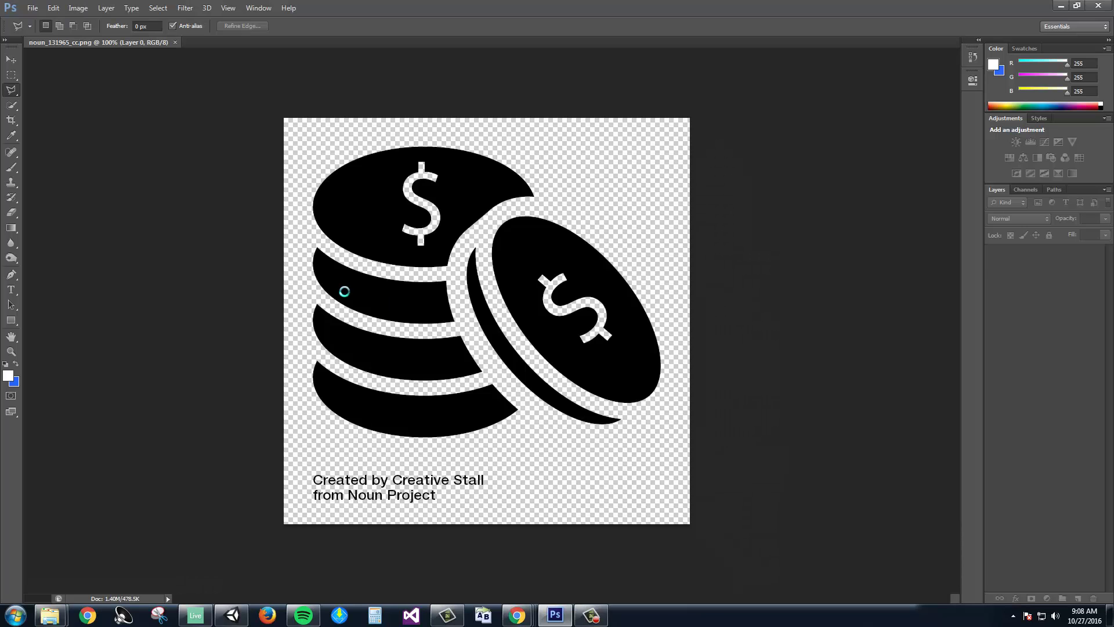
left_click(339, 445)
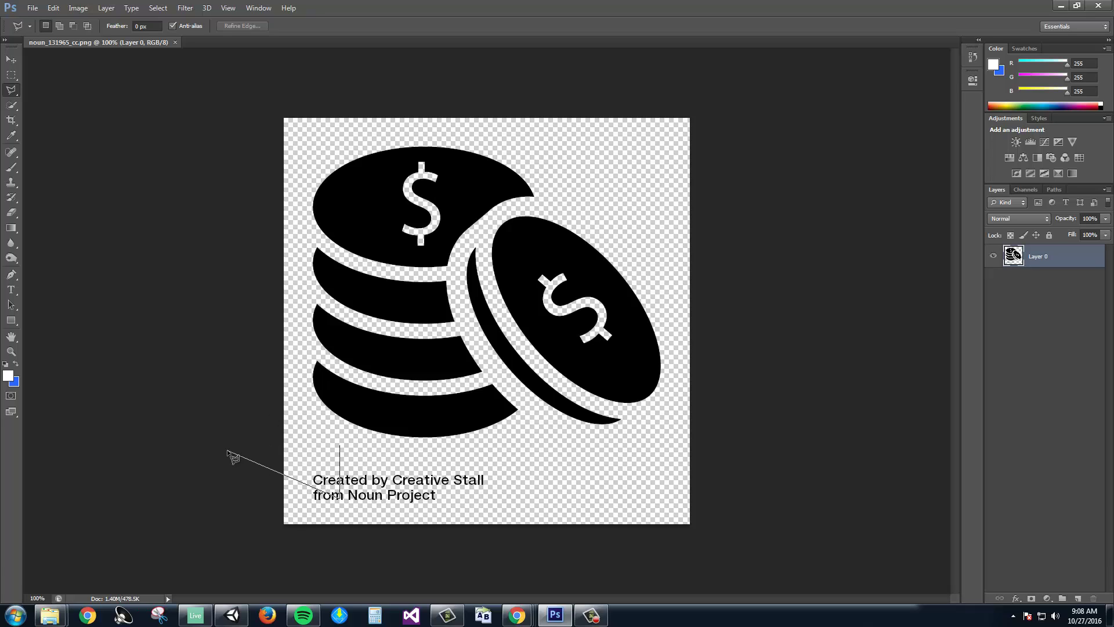
key("Escape")
Crop the bottom, top and right edges to remove the credit text and empty margins.
left_click(11, 119)
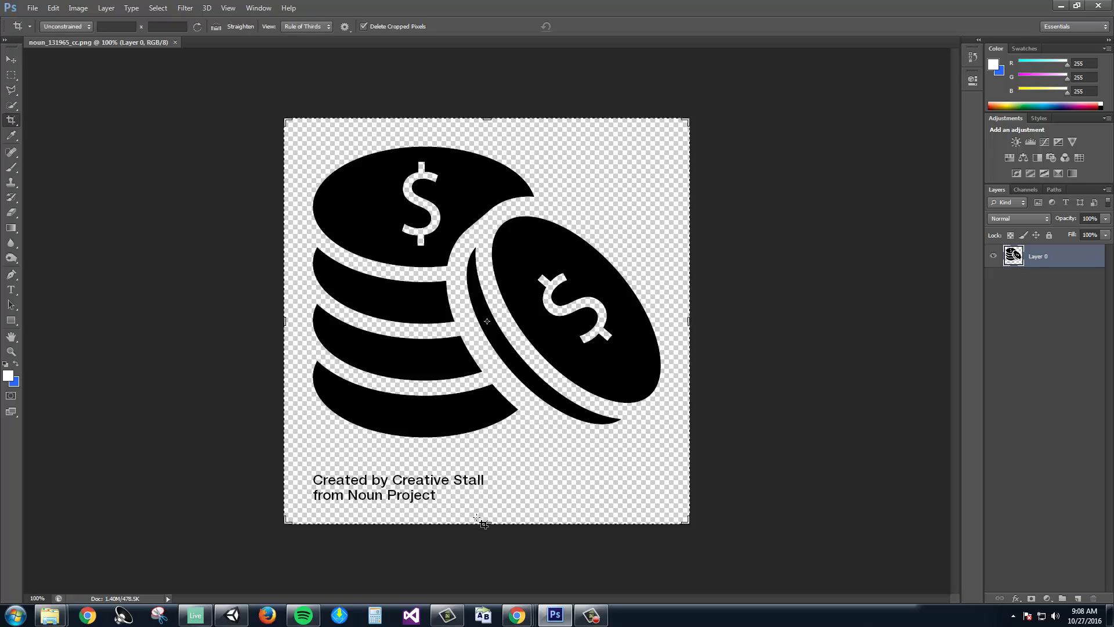
left_click_drag(483, 524, 485, 482)
left_click_drag(487, 158, 487, 174)
left_click_drag(688, 321, 676, 323)
key("Return")
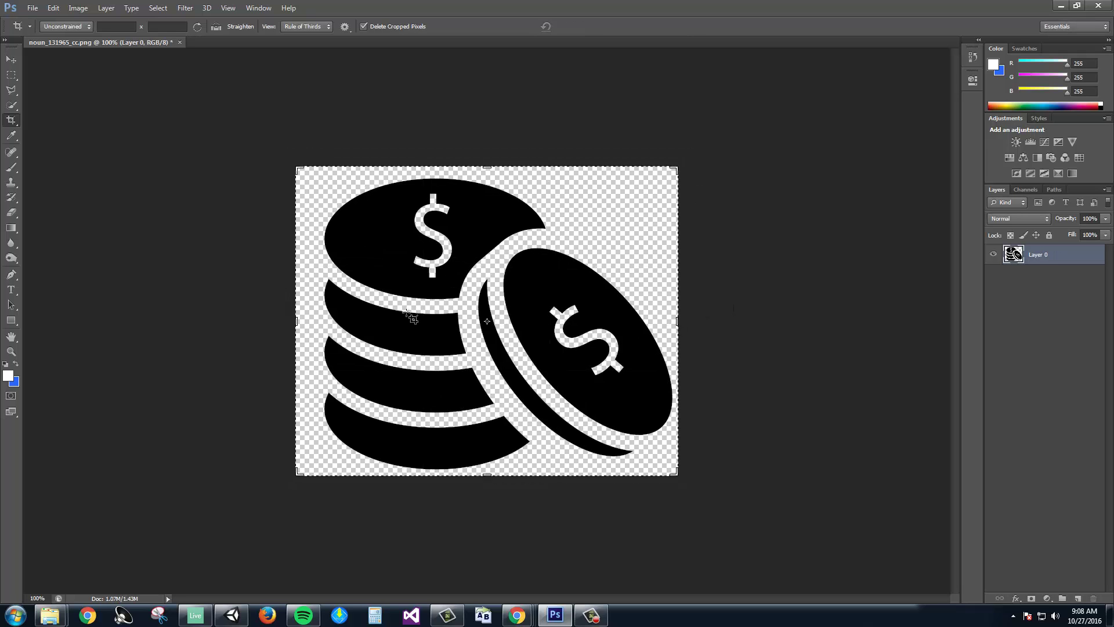
Shift the coins image slightly left and down on the canvas.
left_click(11, 59)
left_click(11, 75)
left_click_drag(224, 137, 763, 487)
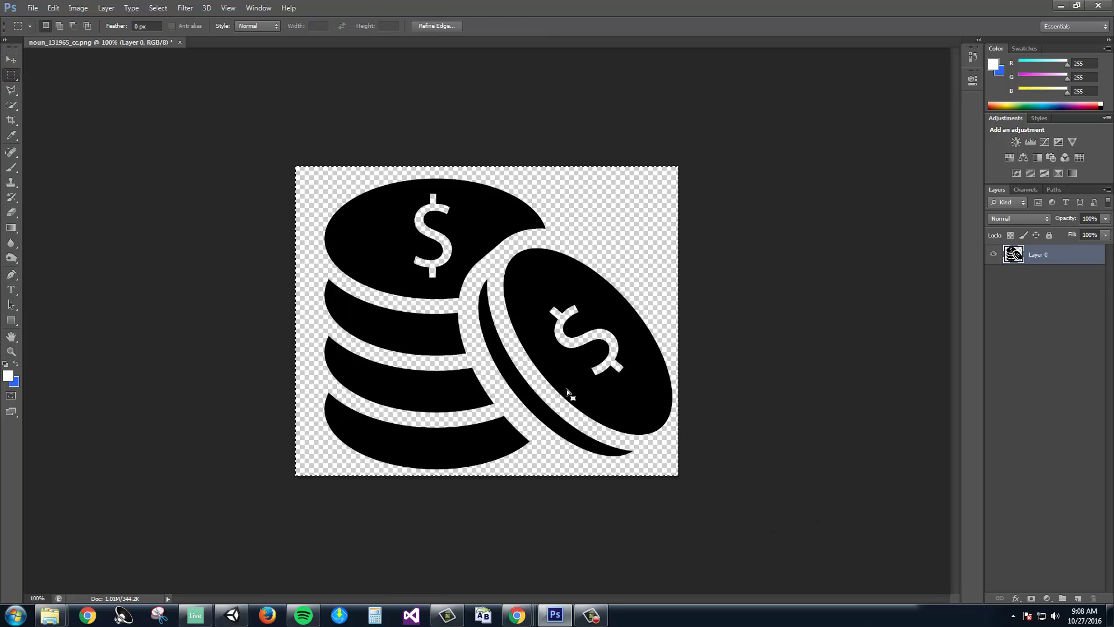
left_click(312, 231)
left_click(14, 60)
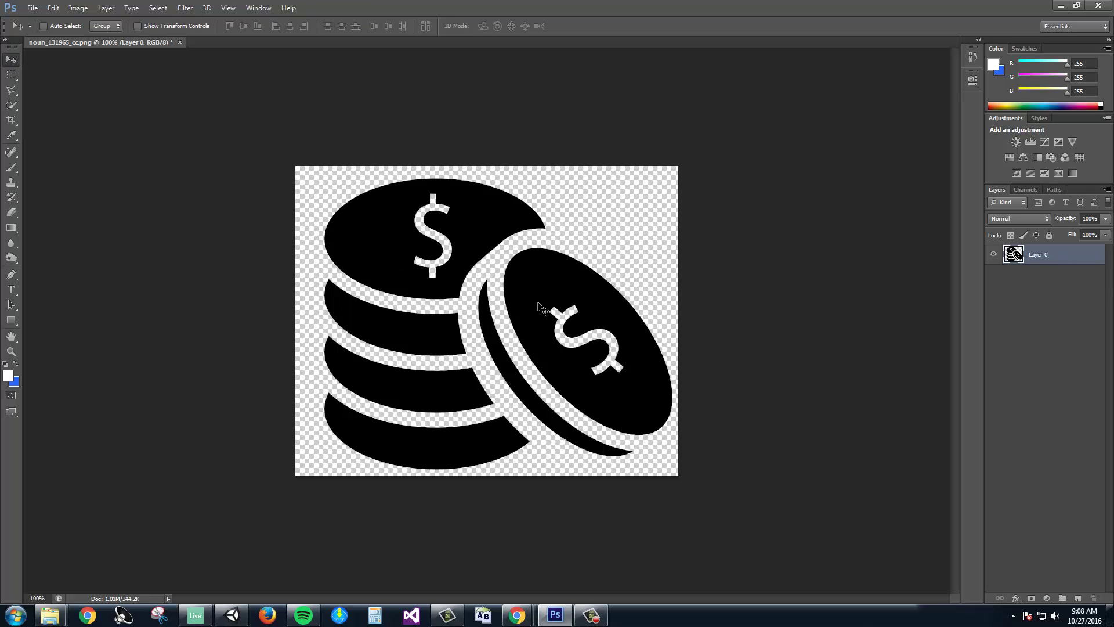
left_click_drag(592, 308, 568, 292)
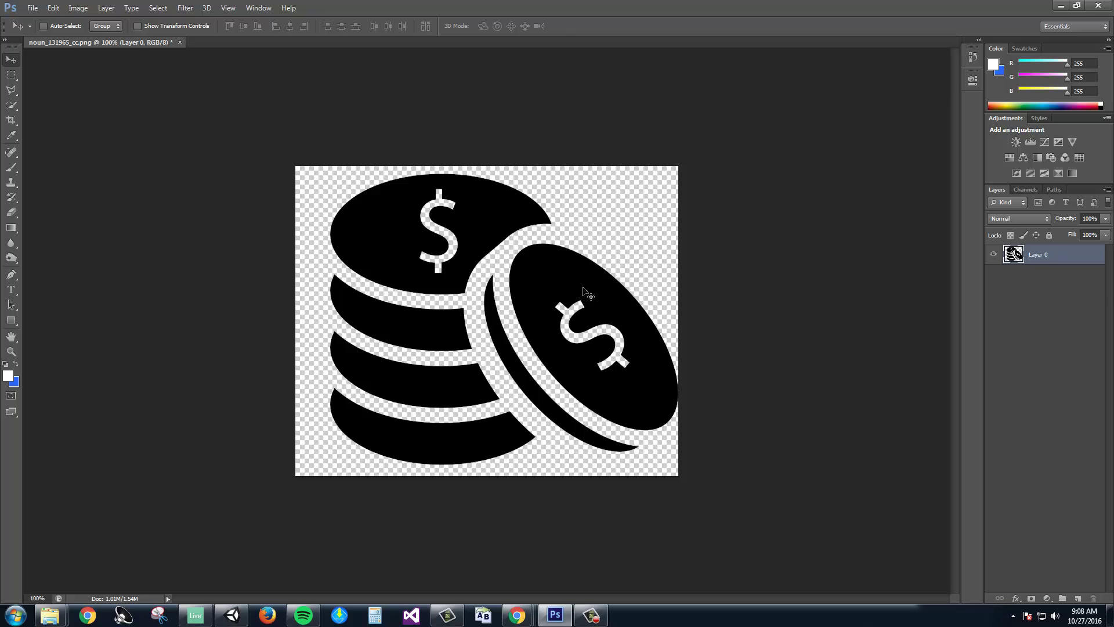
Scale the coins layer to about 71% and move it toward the canvas centre.
key("ctrl+t")
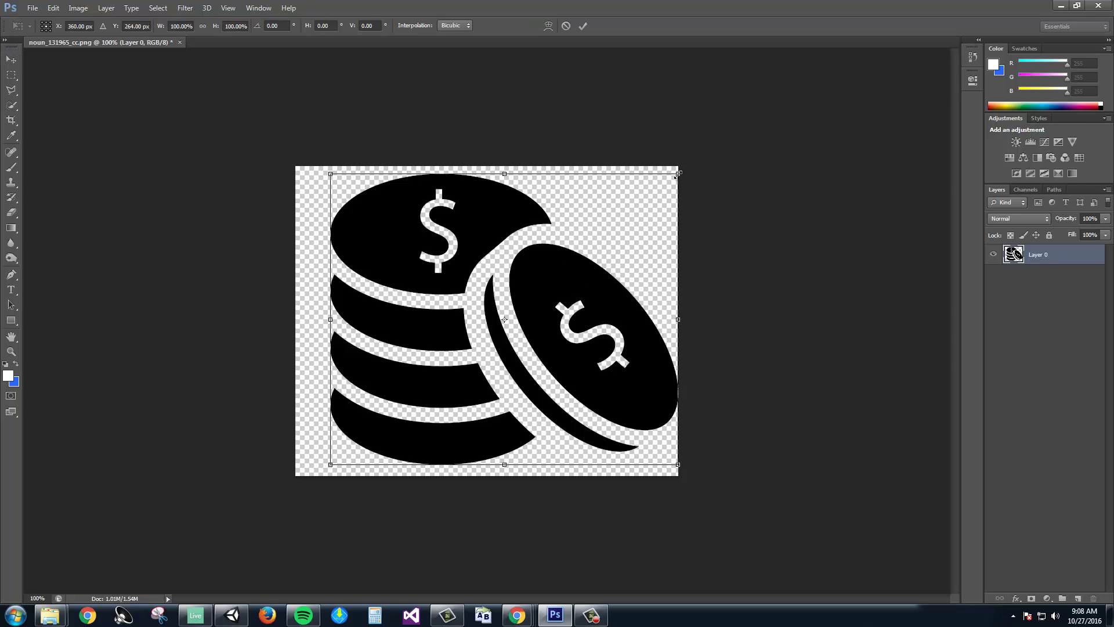
left_click_drag(677, 173, 592, 210)
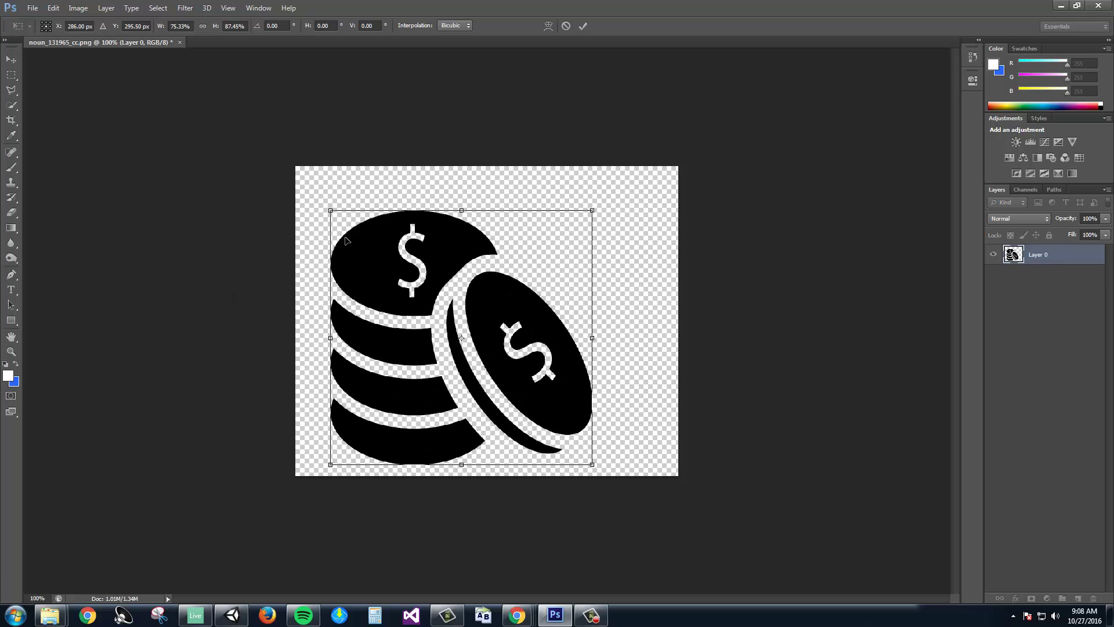
key("ctrl+z")
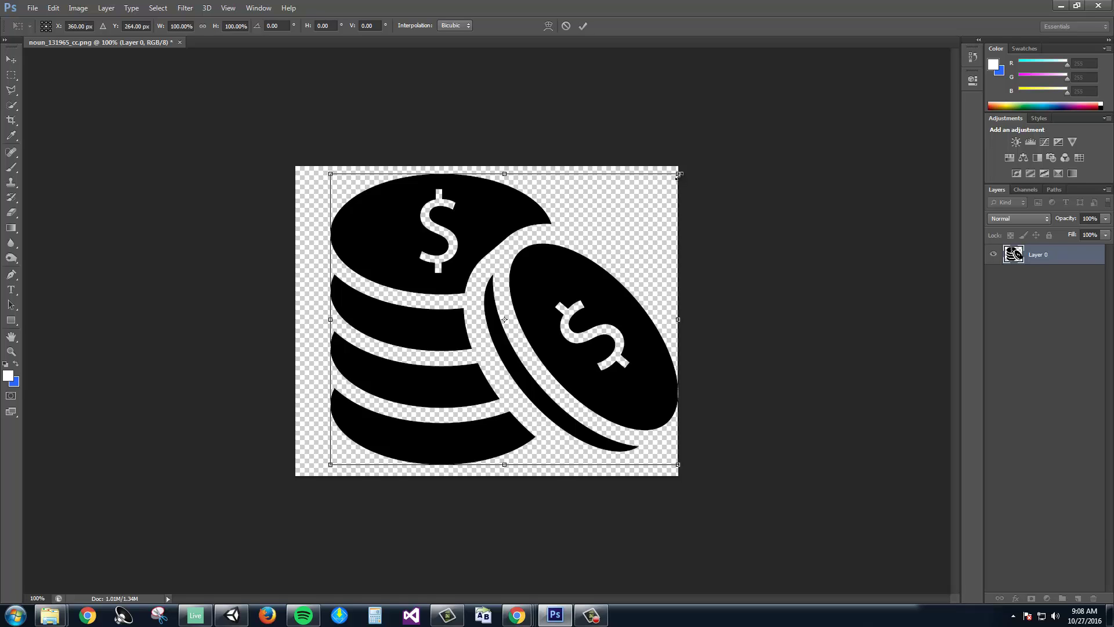
left_click_drag(677, 174, 582, 277)
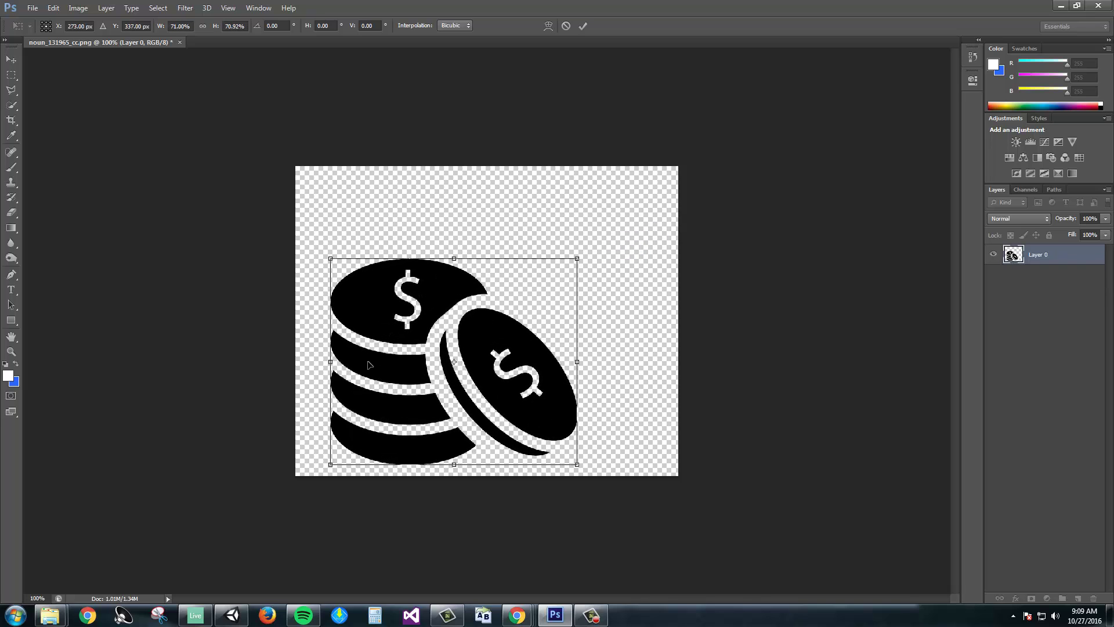
left_click_drag(370, 365, 410, 324)
key("Return")
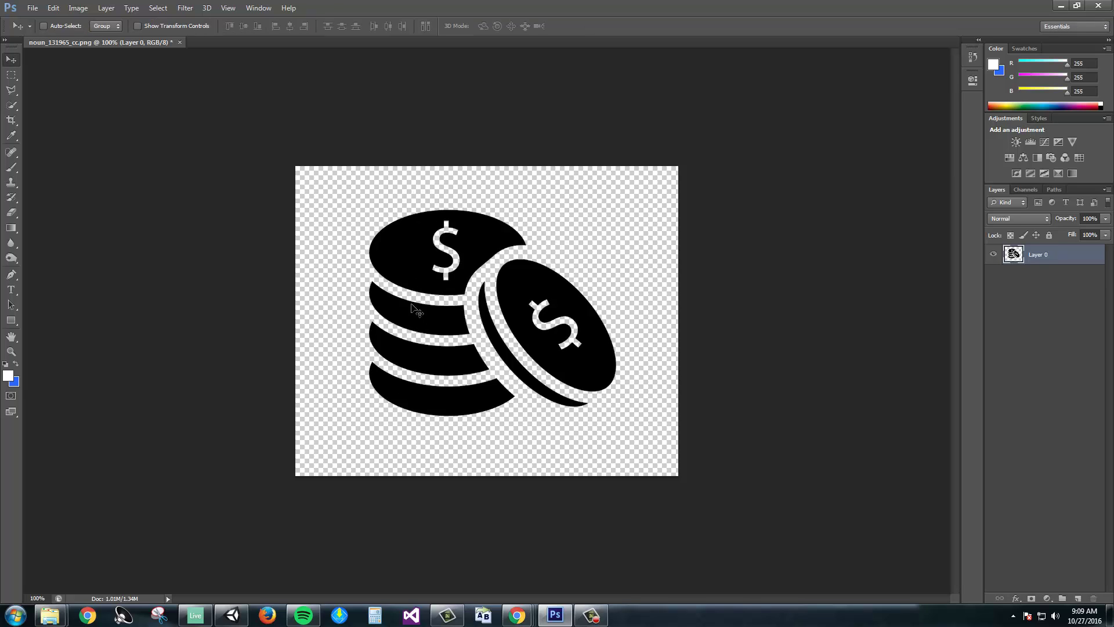
Nudge the coins slightly down-left and look at their Layer Style settings without changes.
left_click_drag(414, 310, 396, 316)
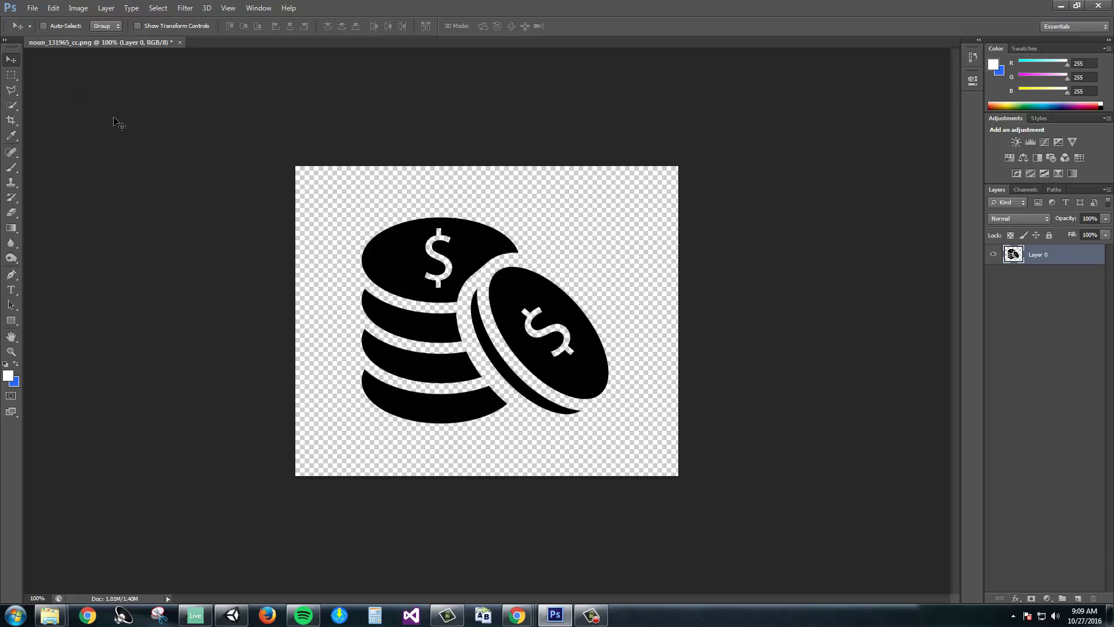
double_click(1014, 255)
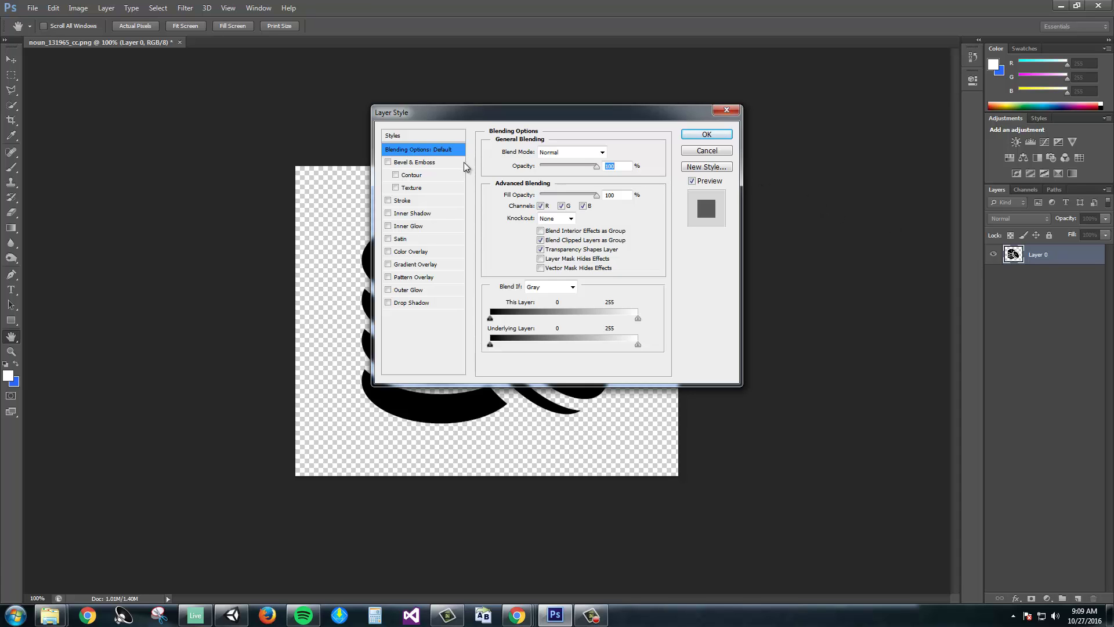
left_click(706, 134)
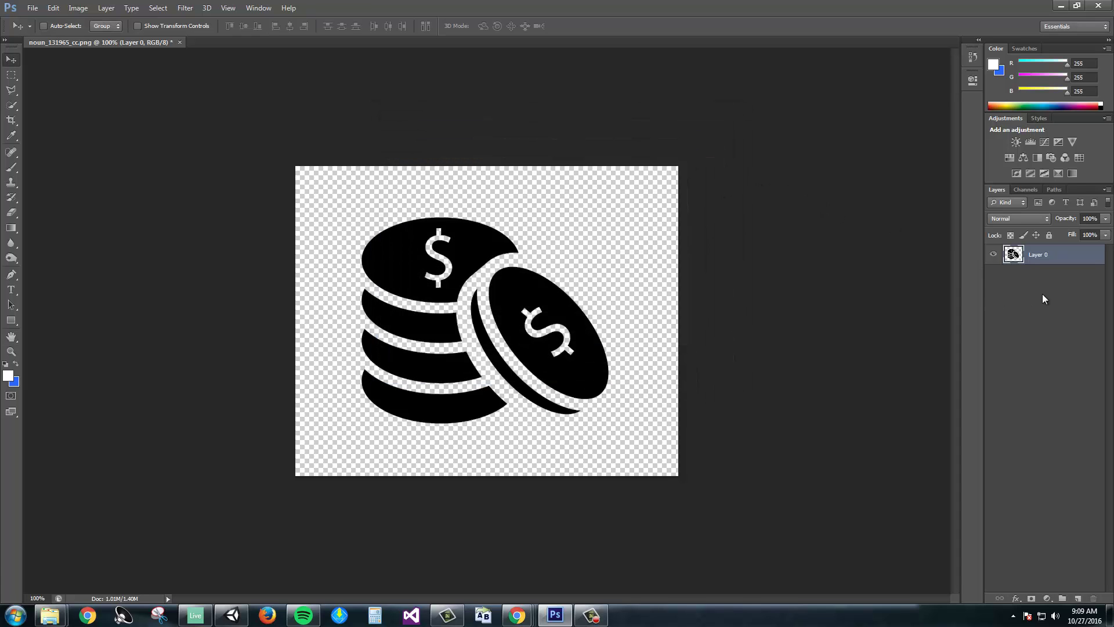
left_click(1027, 280)
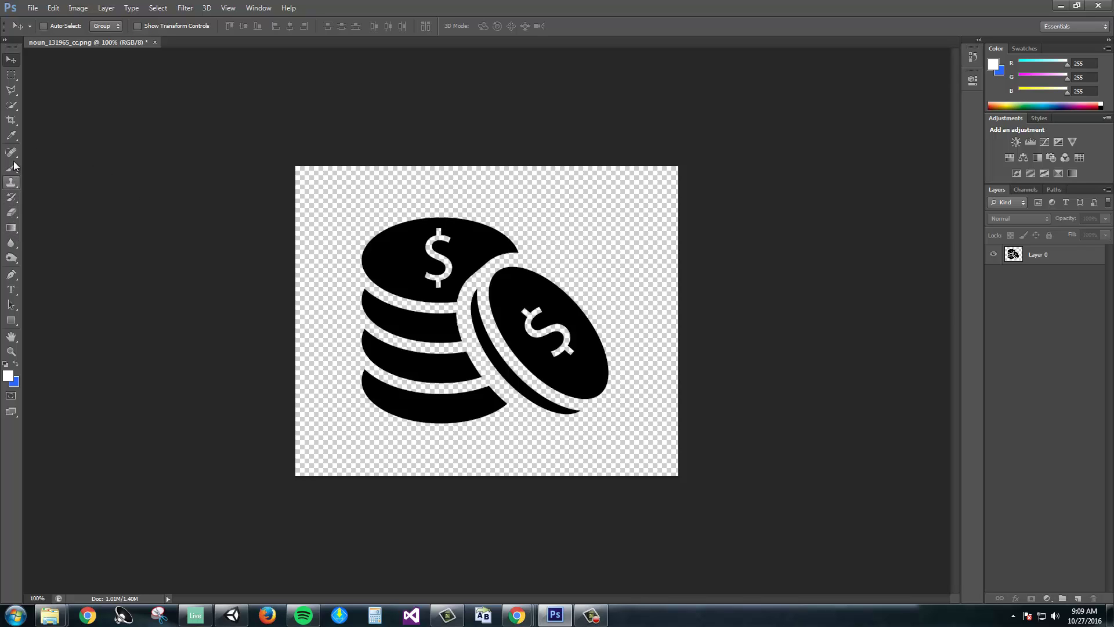
Draw a trial ellipse with the Ellipse Tool, then delete it.
left_click(12, 321)
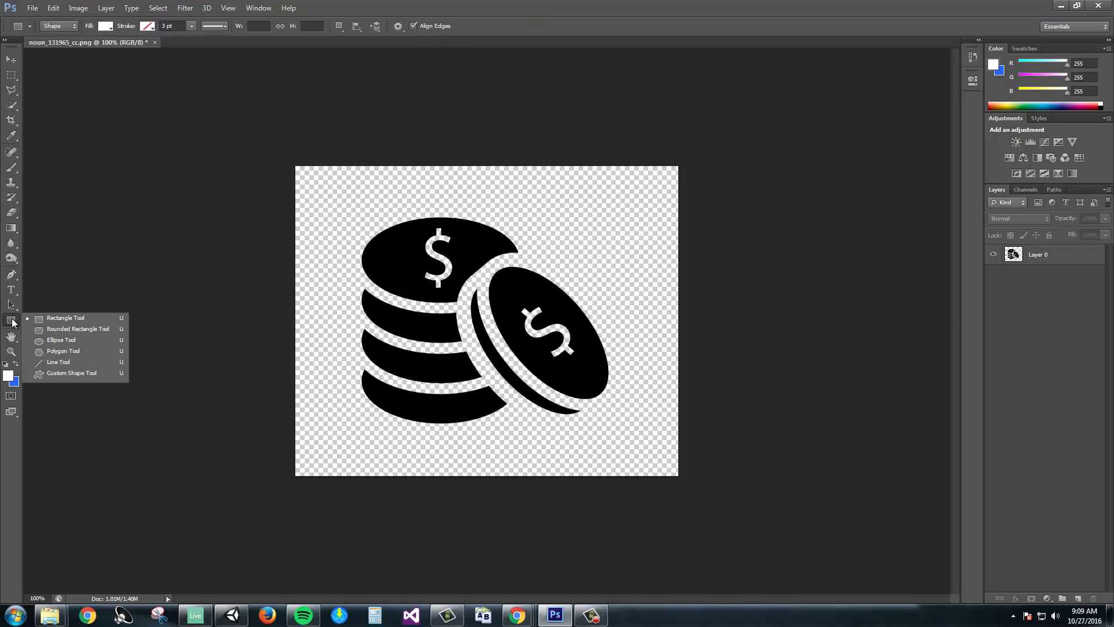
left_click(57, 341)
left_click_drag(363, 117, 489, 218)
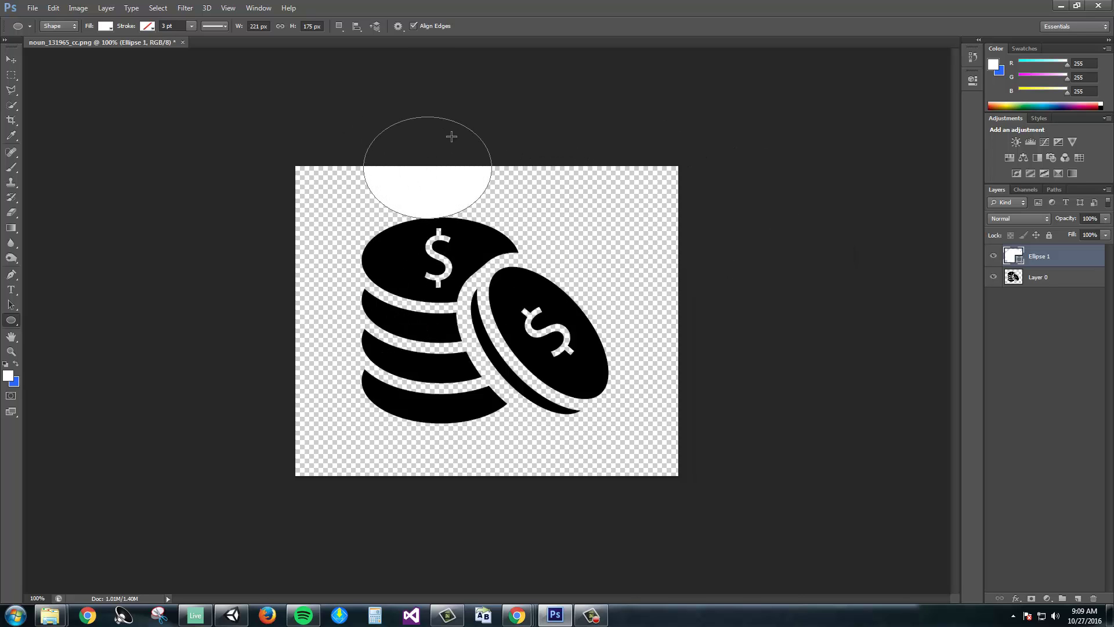
key("Return")
key("Delete")
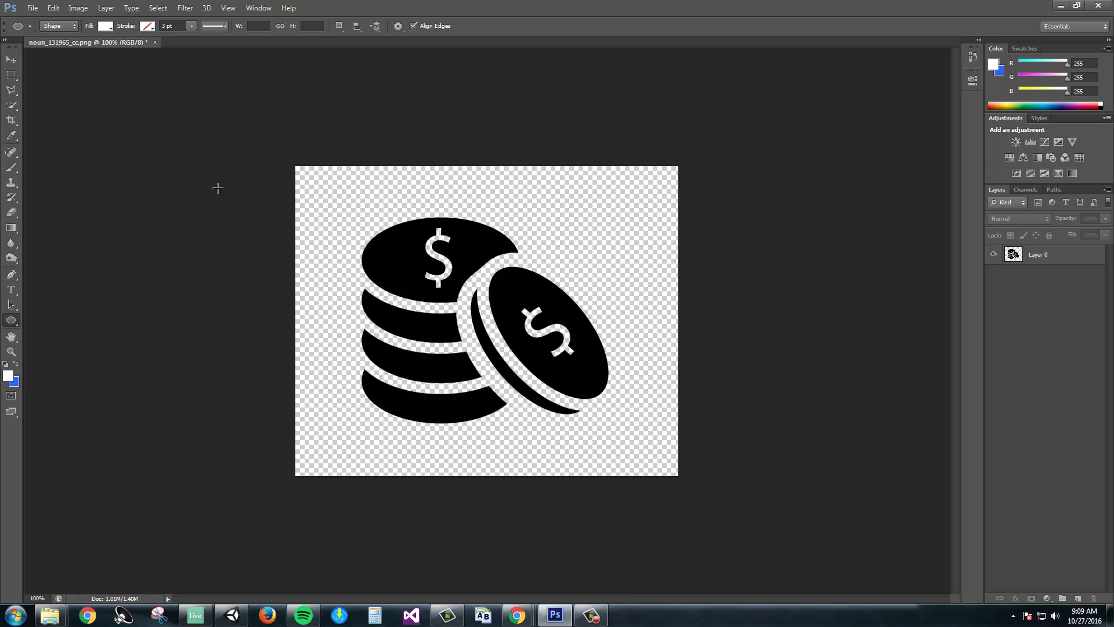
left_click(58, 10)
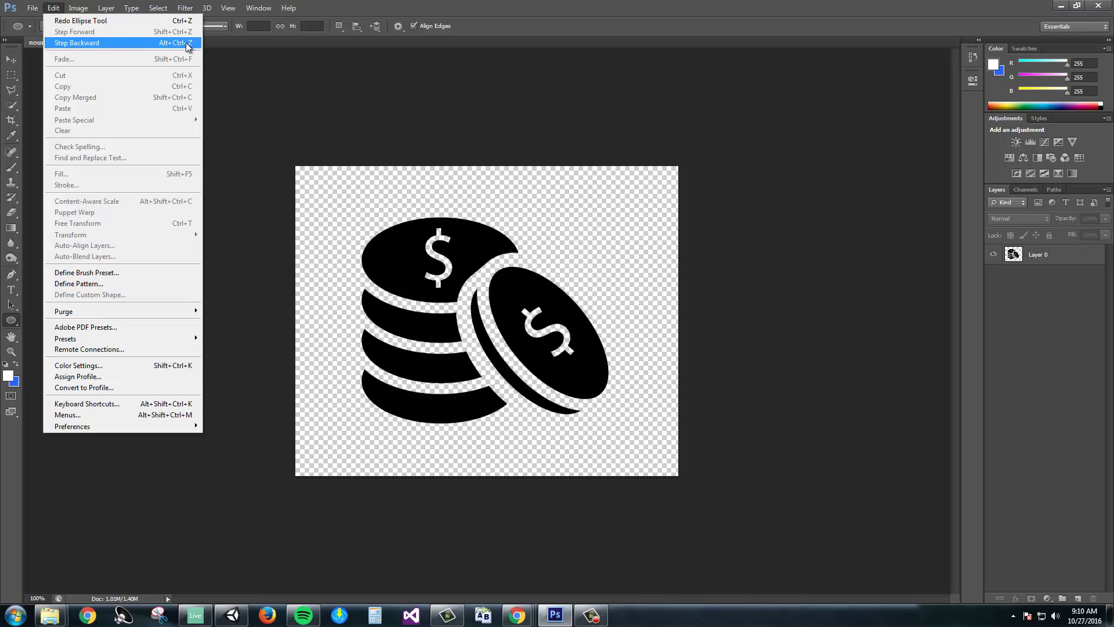
Draw a large white circle, centre it on the canvas, and scale it to about 96%.
left_click(284, 286)
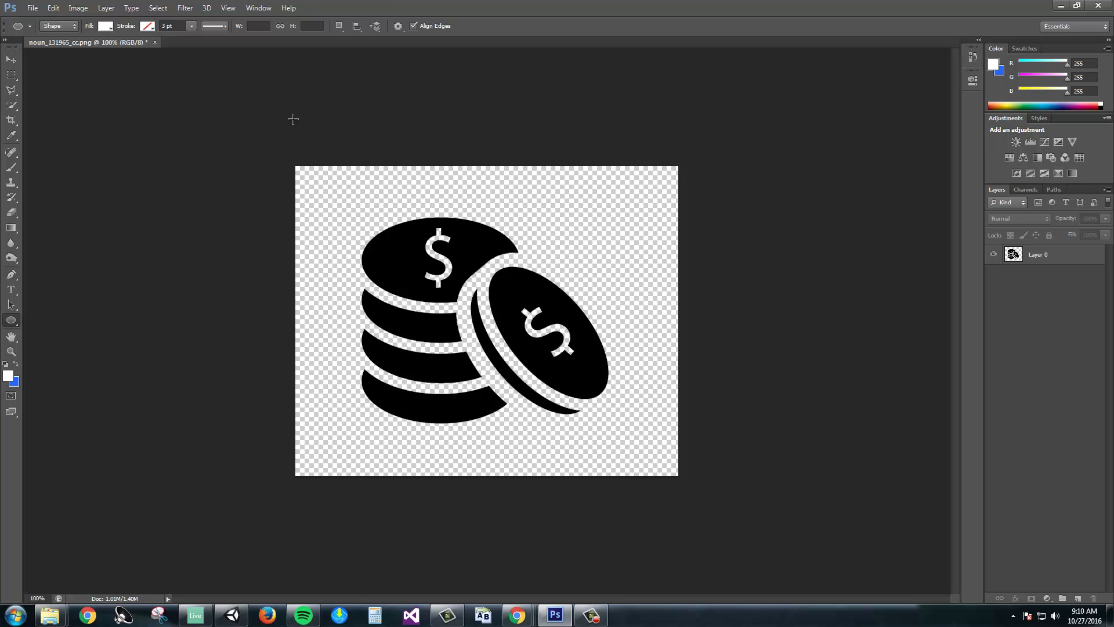
left_click_drag(297, 120, 635, 435)
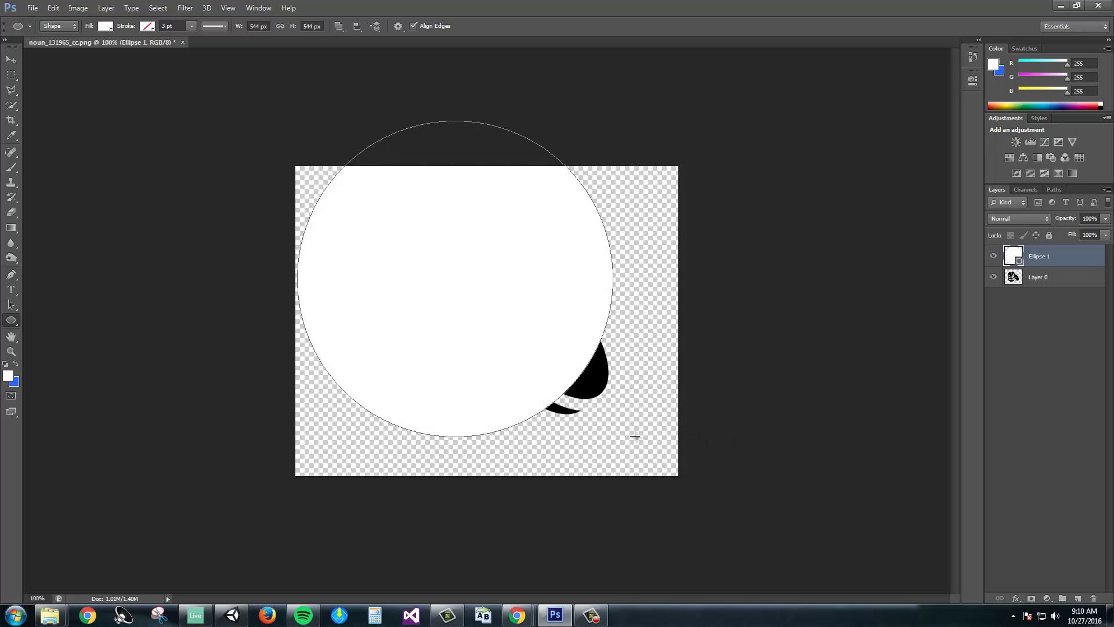
left_click(11, 60)
left_click_drag(428, 217, 453, 242)
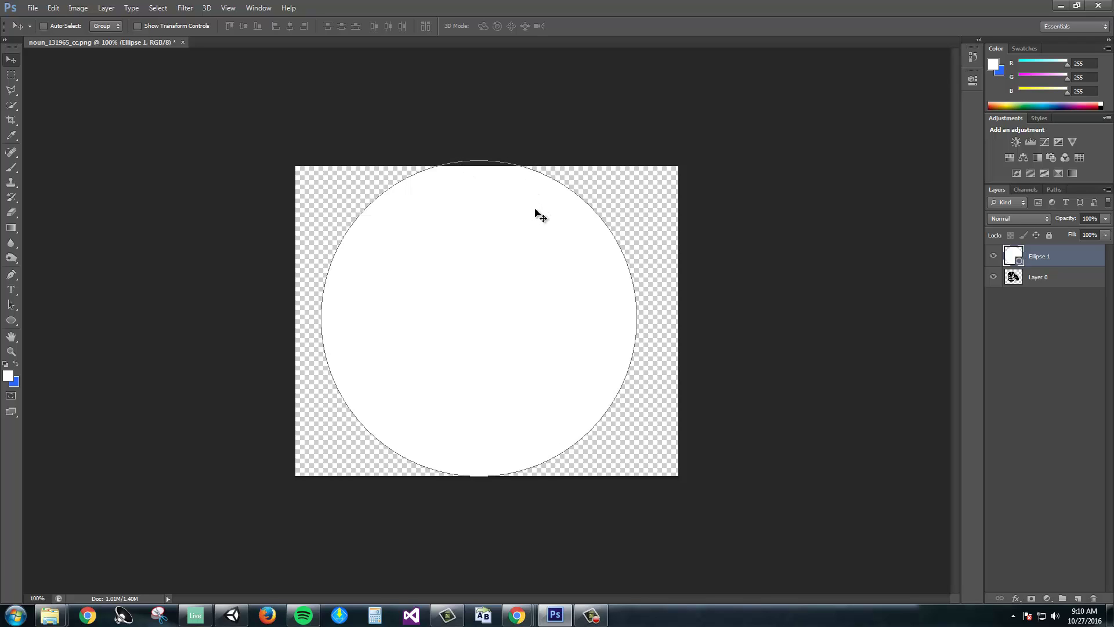
key("ctrl+t")
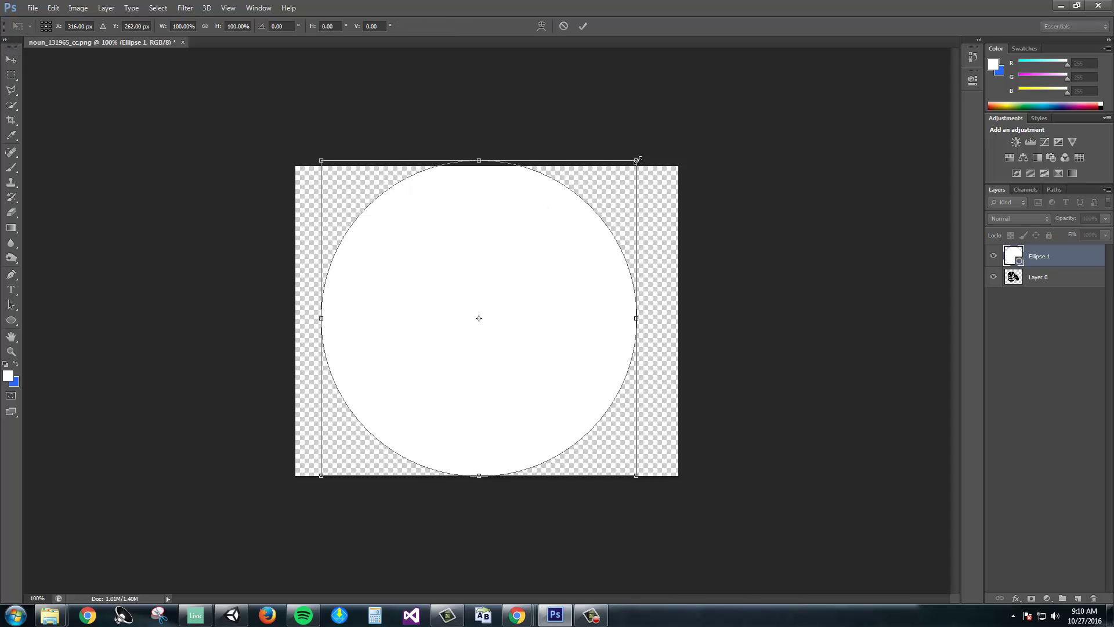
left_click_drag(638, 159, 624, 172)
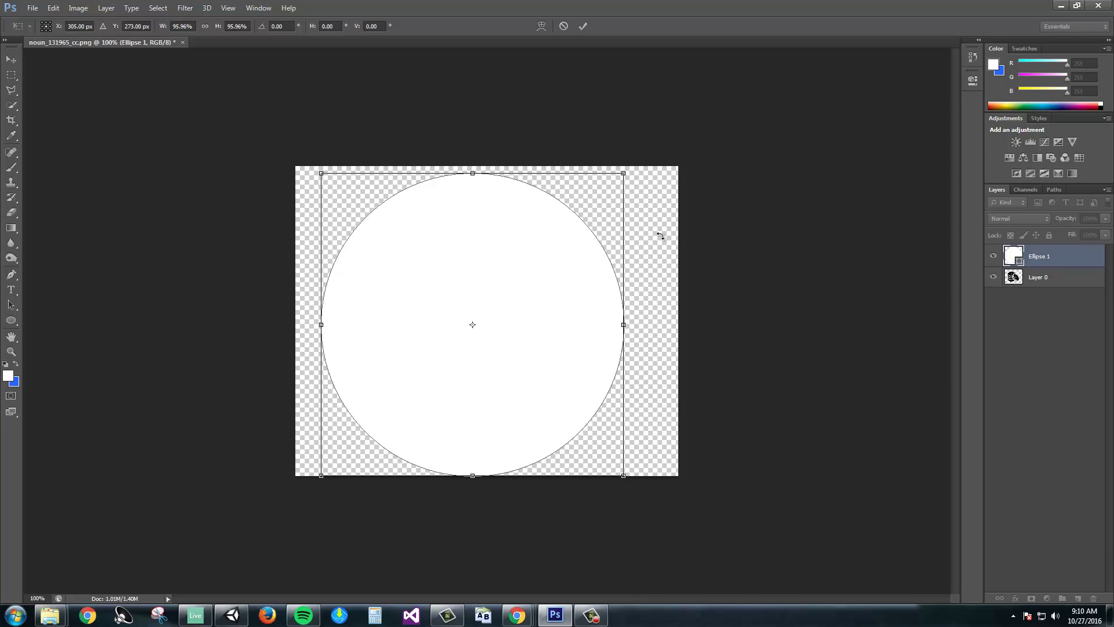
key("Return")
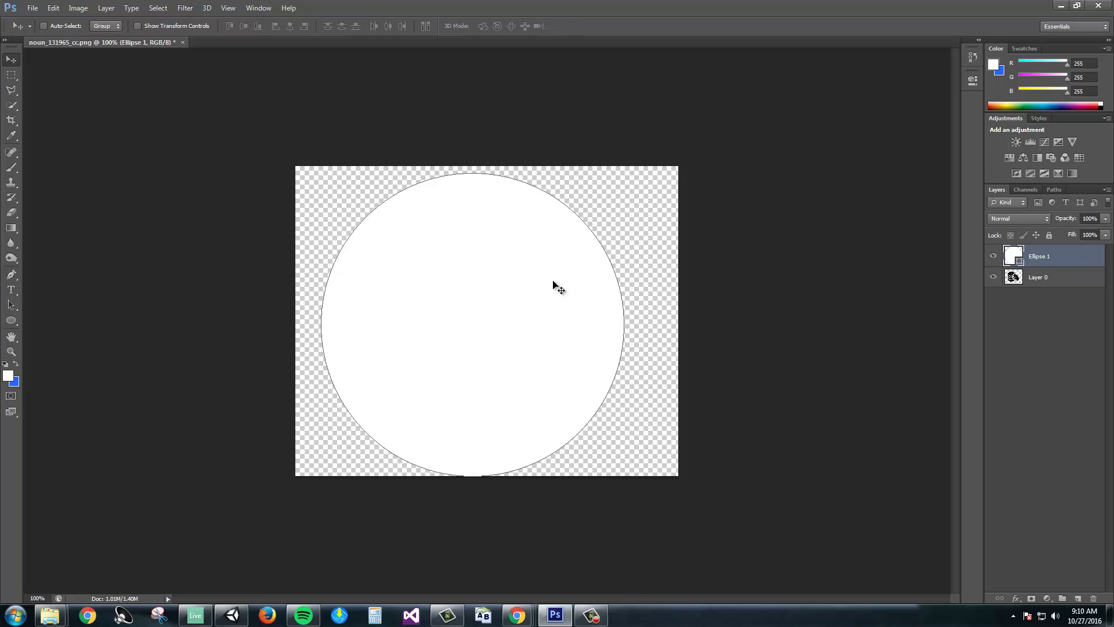
left_click(1011, 278)
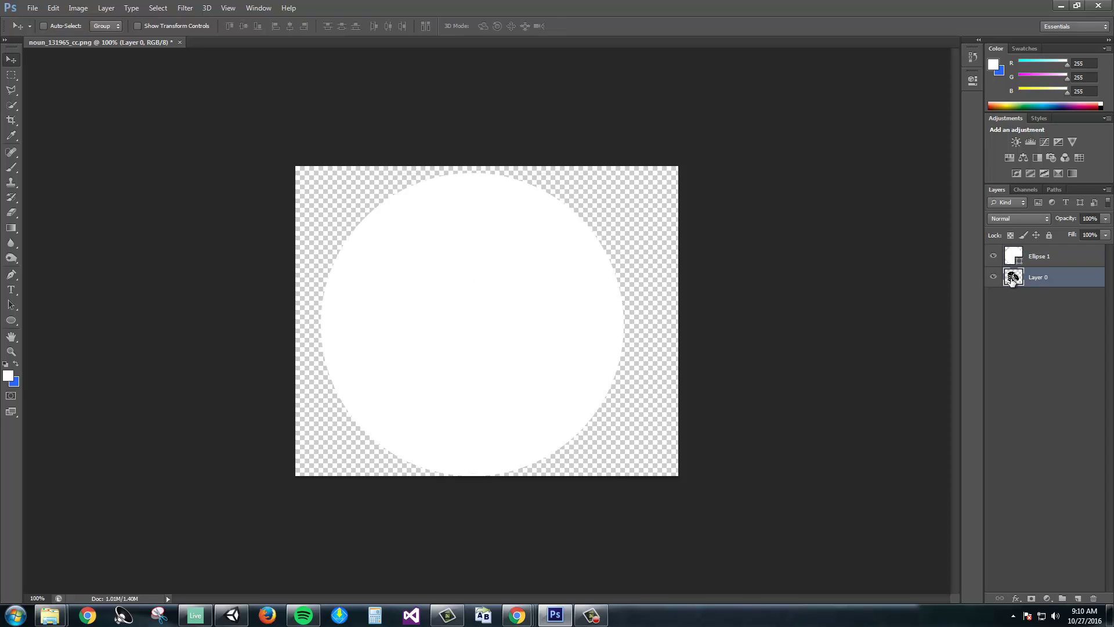
key("ctrl+t")
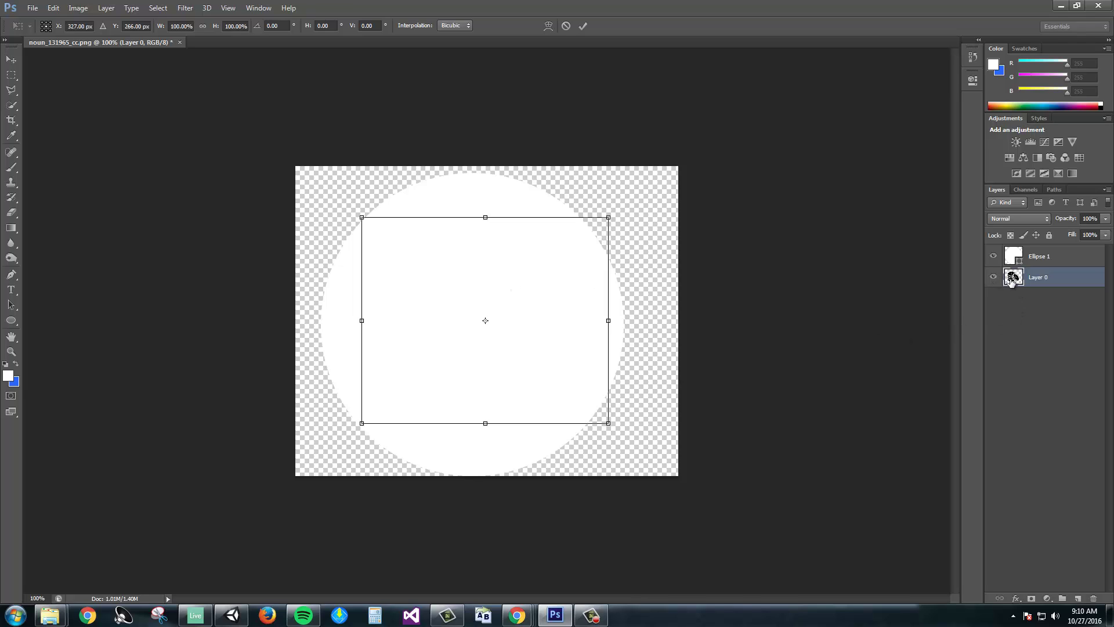
right_click(532, 298)
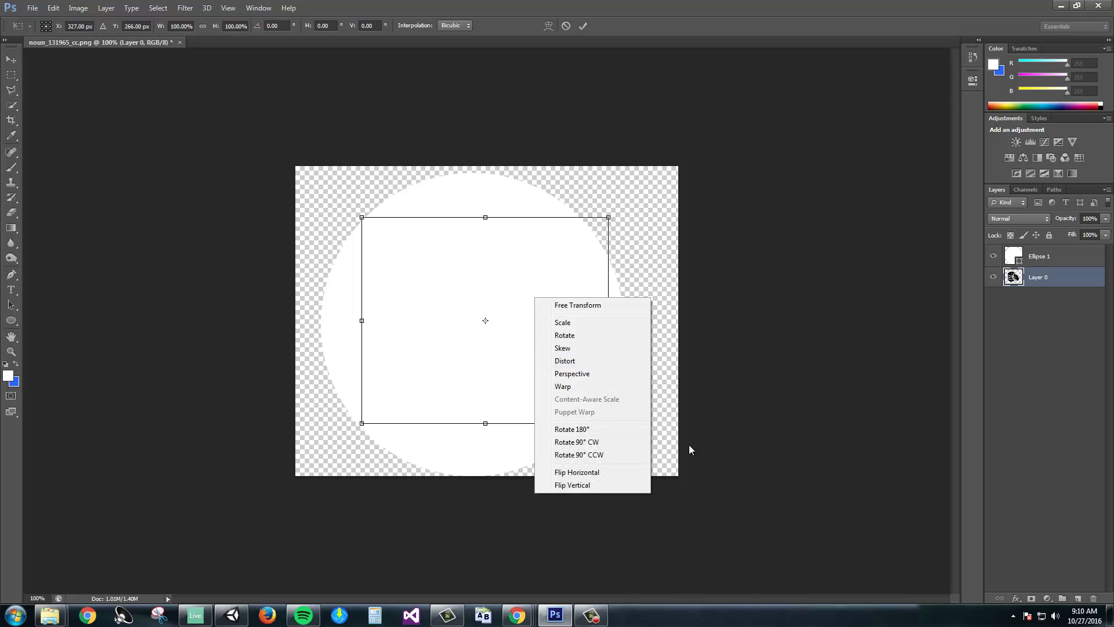
left_click(776, 310)
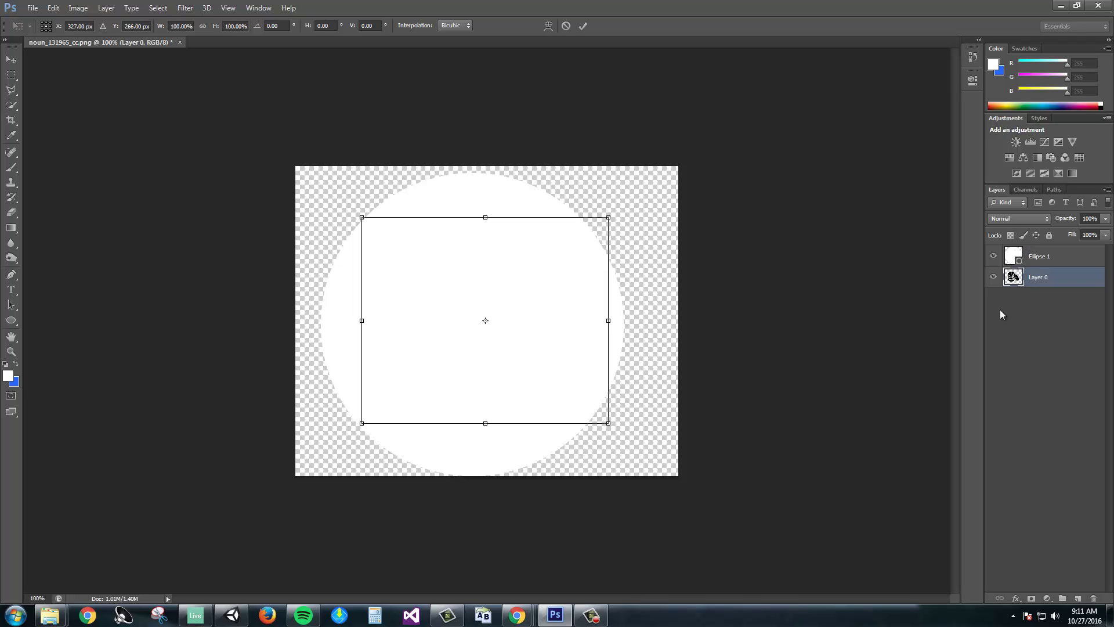
key("Return")
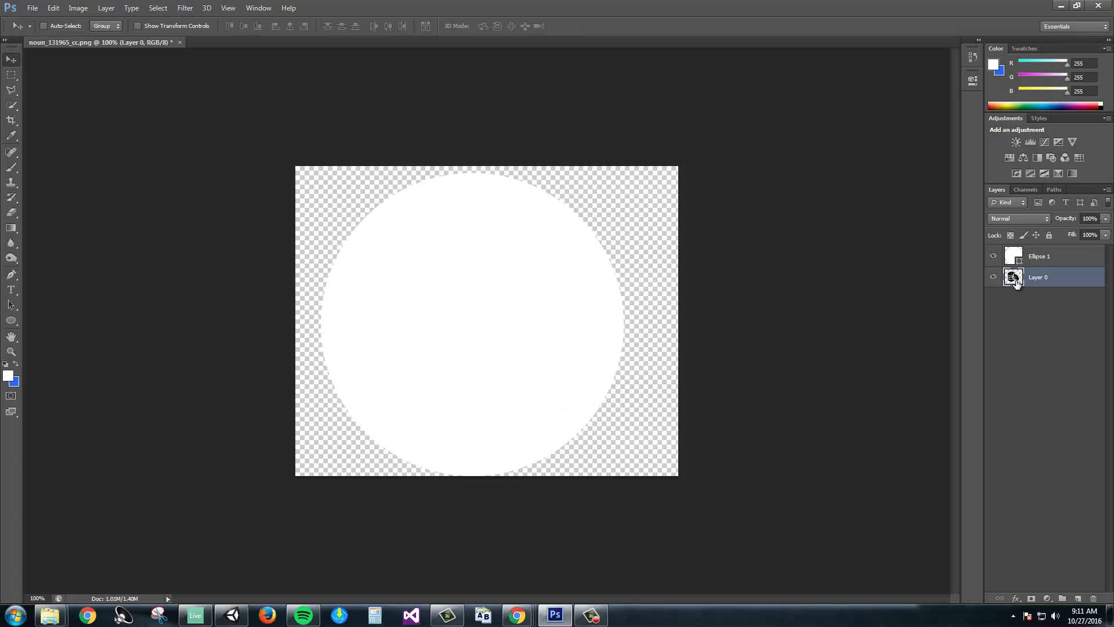
Move the Layer 0 coins above Ellipse 1 in the Layers panel.
left_click_drag(1016, 280, 1017, 250)
right_click(539, 317)
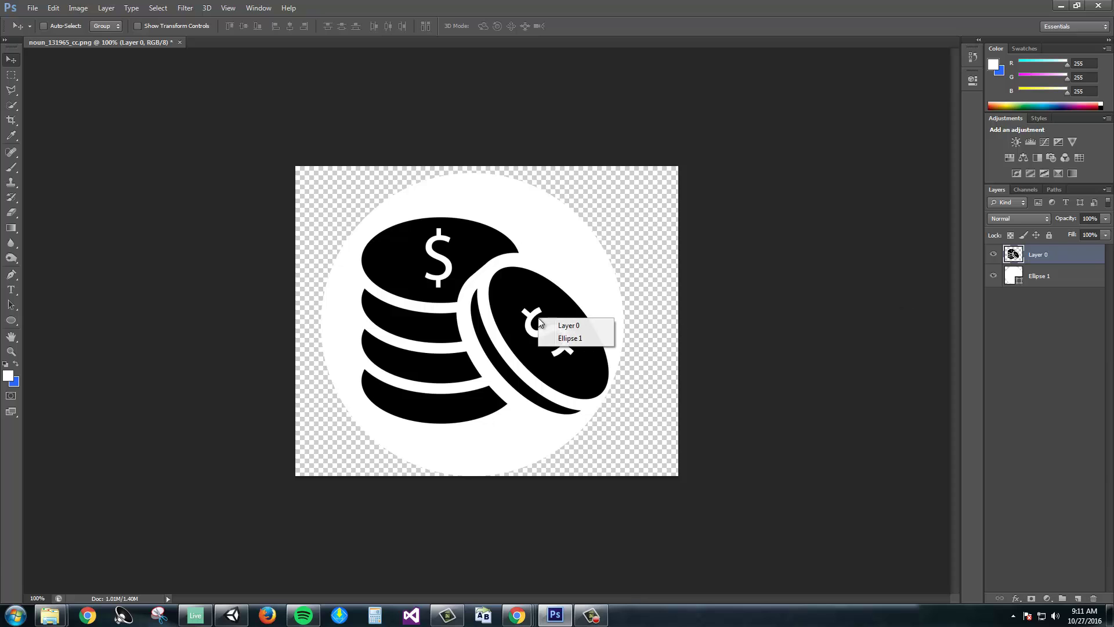
left_click(1009, 258)
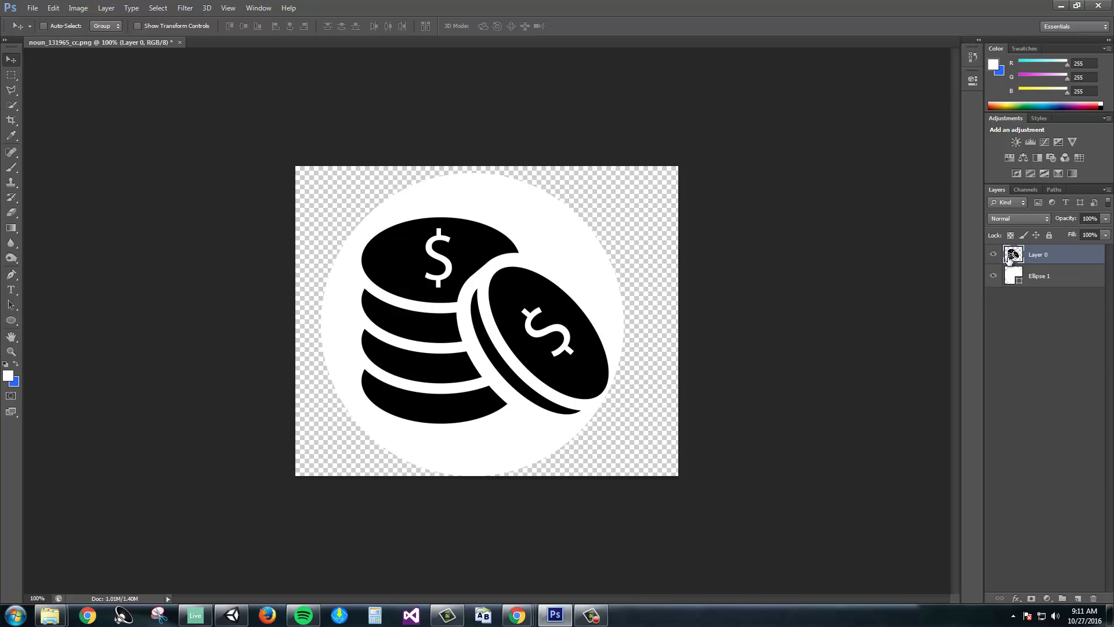
right_click(563, 322)
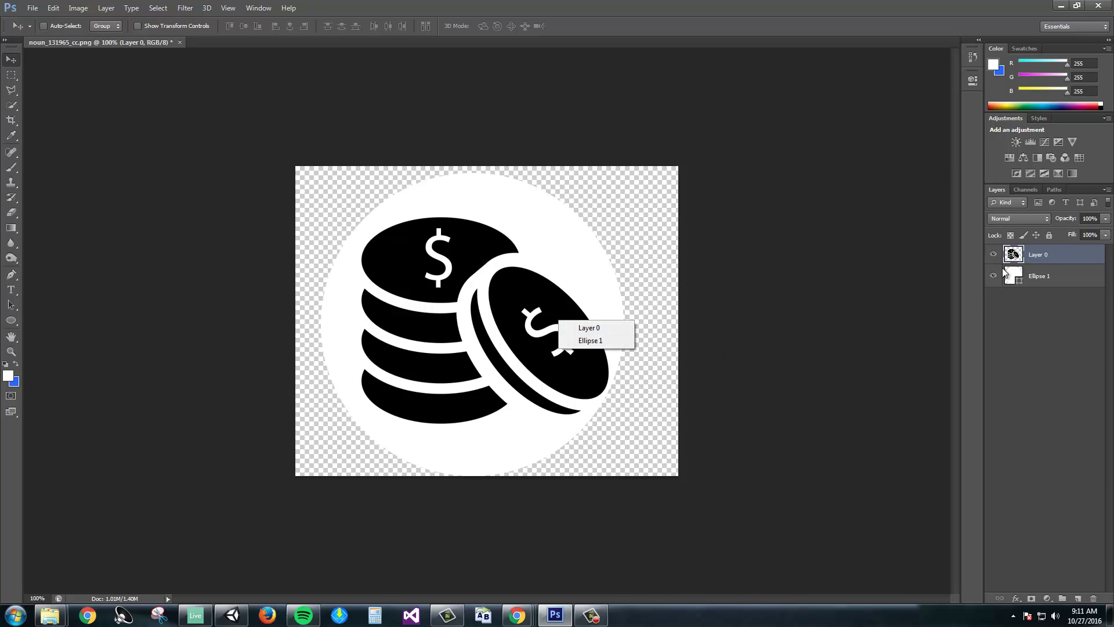
left_click(770, 338)
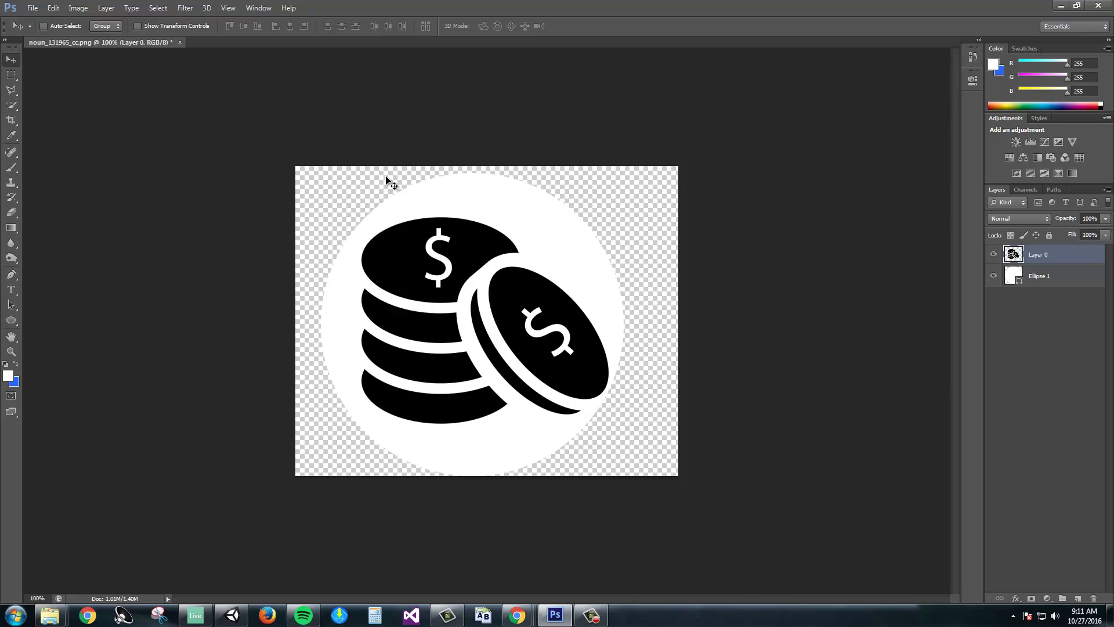
Change Ellipse 1's fill colour to bright red #bc1c1c.
double_click(1013, 275)
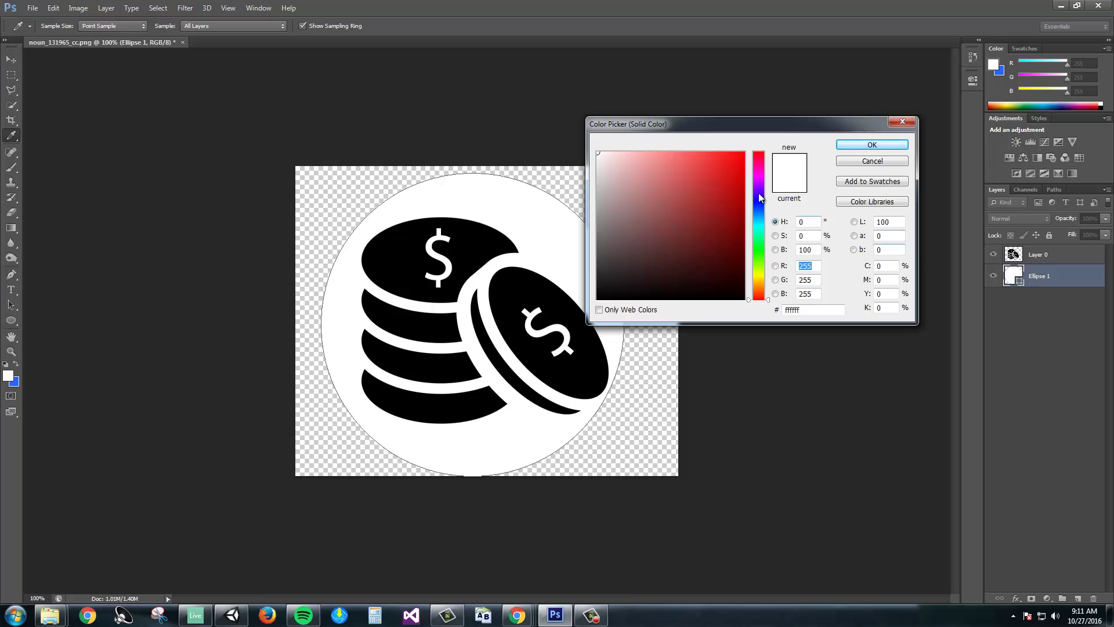
left_click(690, 165)
left_click(725, 208)
left_click(710, 208)
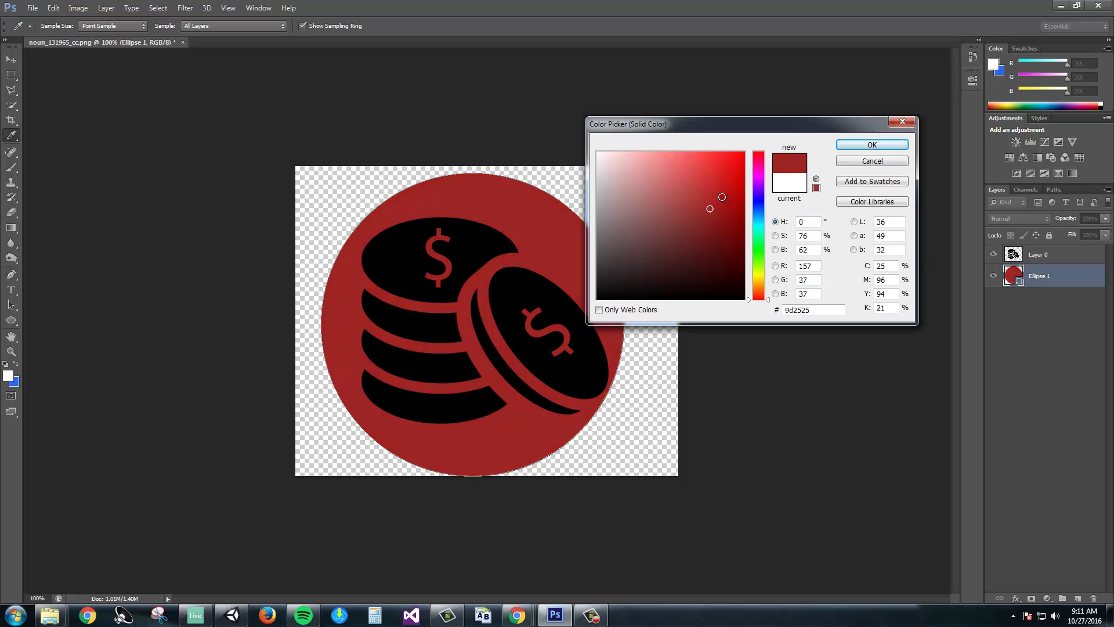
left_click(714, 218)
left_click(714, 200)
left_click(723, 190)
left_click(872, 144)
key("v")
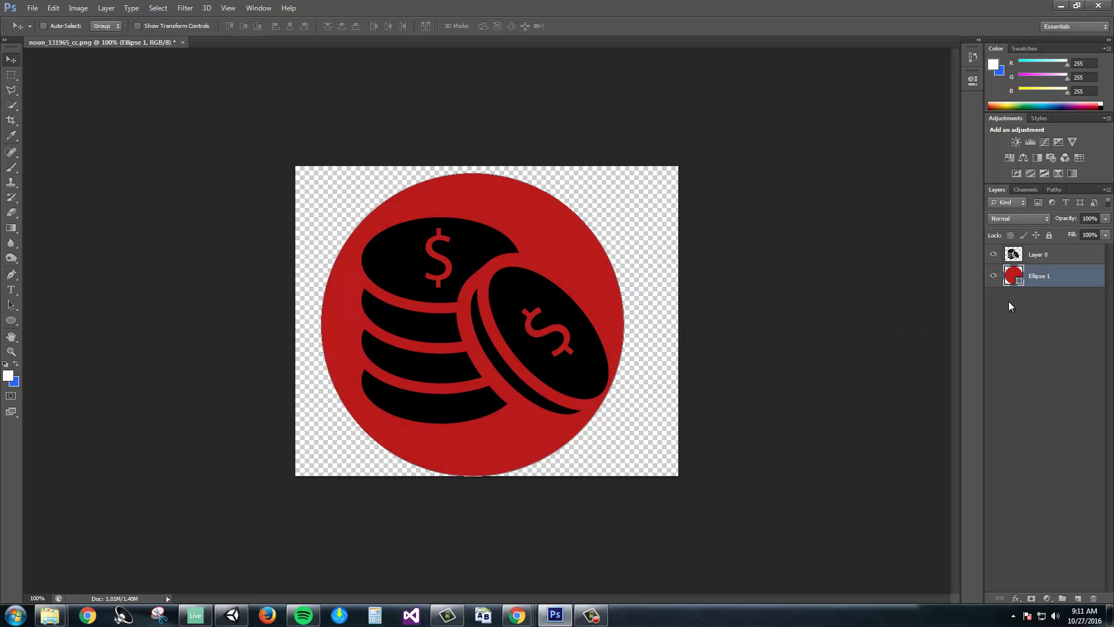
Open Blending Options for Ellipse 1 and move the Layer Style dialog off the icon.
right_click(1014, 281)
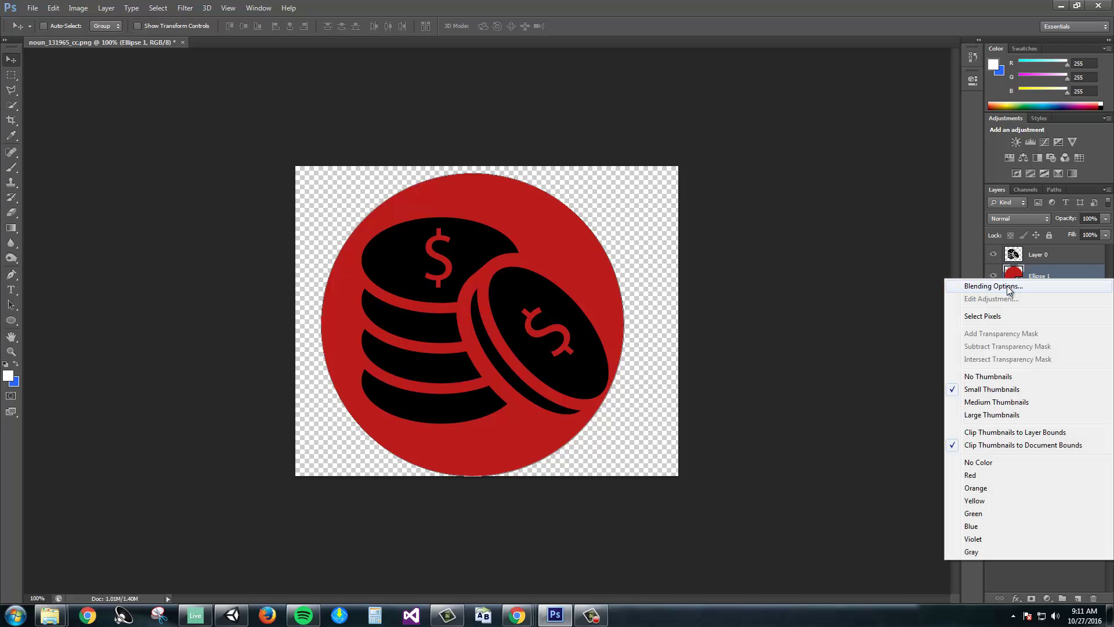
left_click(1007, 286)
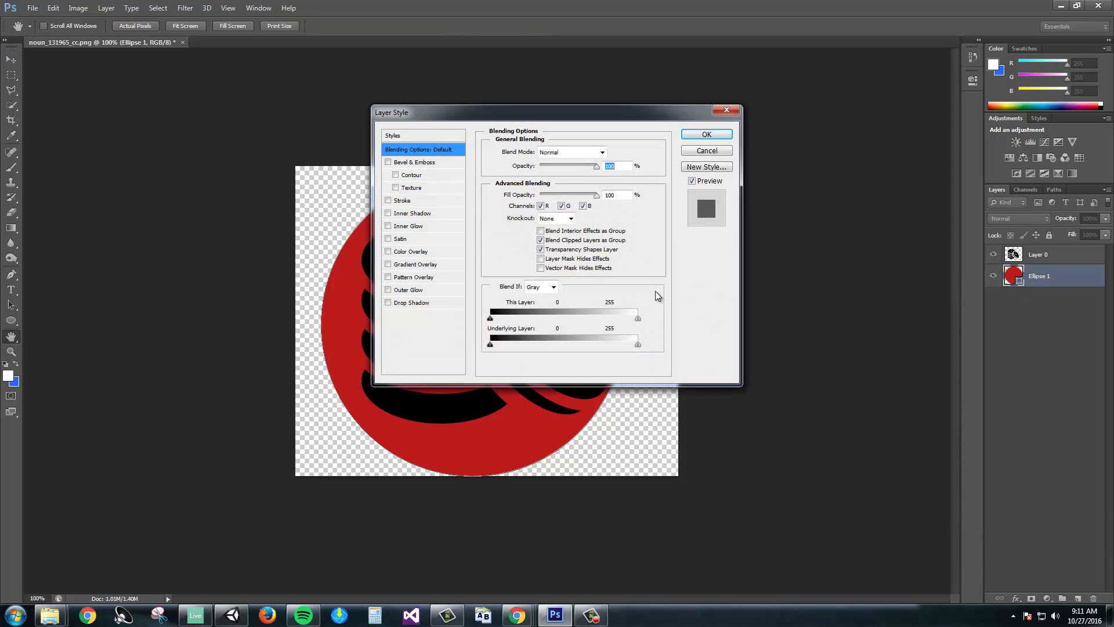
left_click_drag(540, 114, 763, 116)
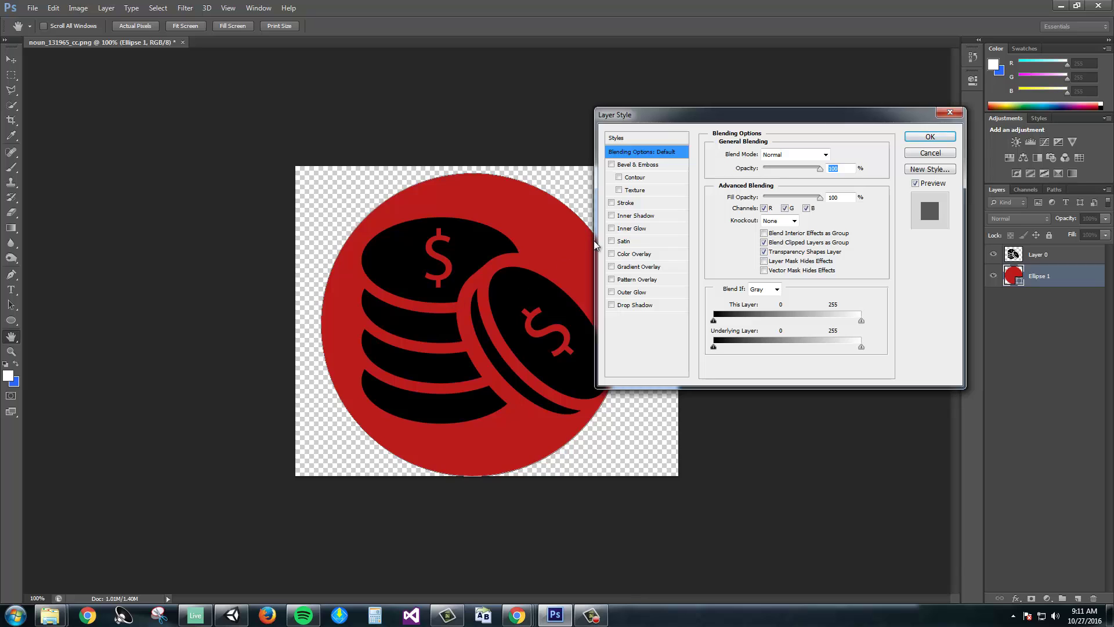
Add Bevel & Emboss to the red circle, adjusting depth and setting size to 35 px.
left_click(638, 166)
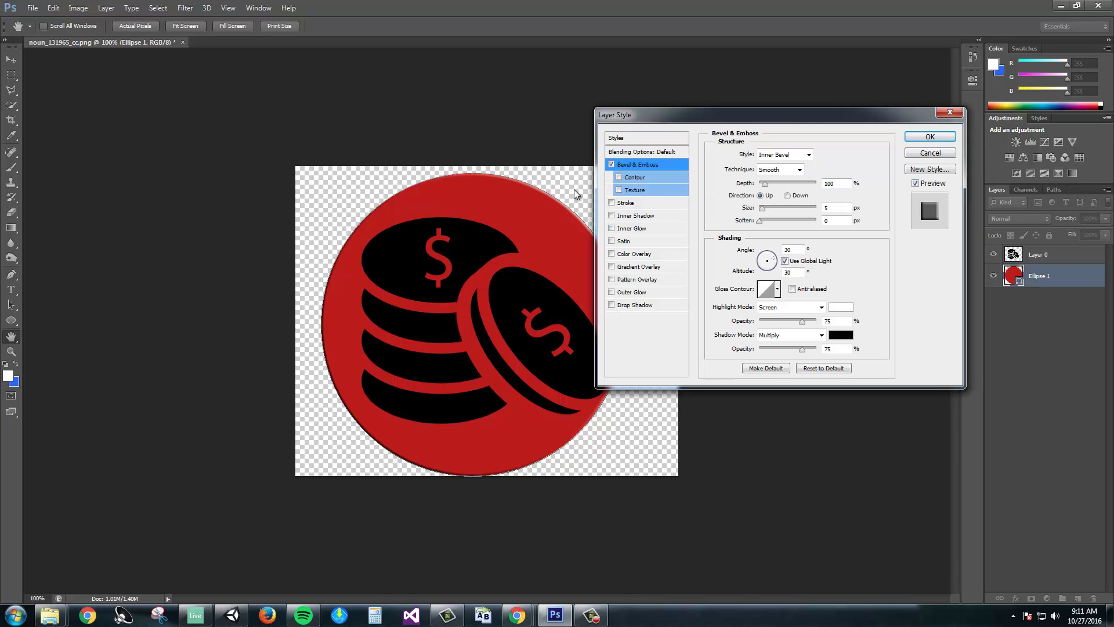
left_click(612, 166)
left_click(612, 166)
left_click(612, 165)
left_click(611, 165)
left_click(611, 165)
left_click(612, 165)
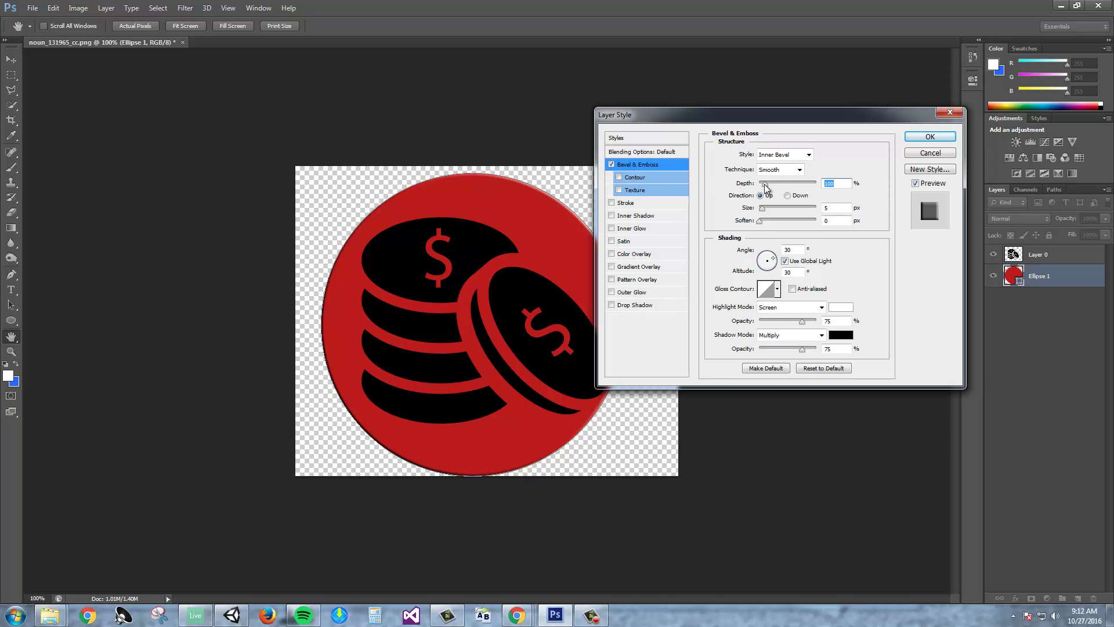
left_click_drag(764, 184, 770, 220)
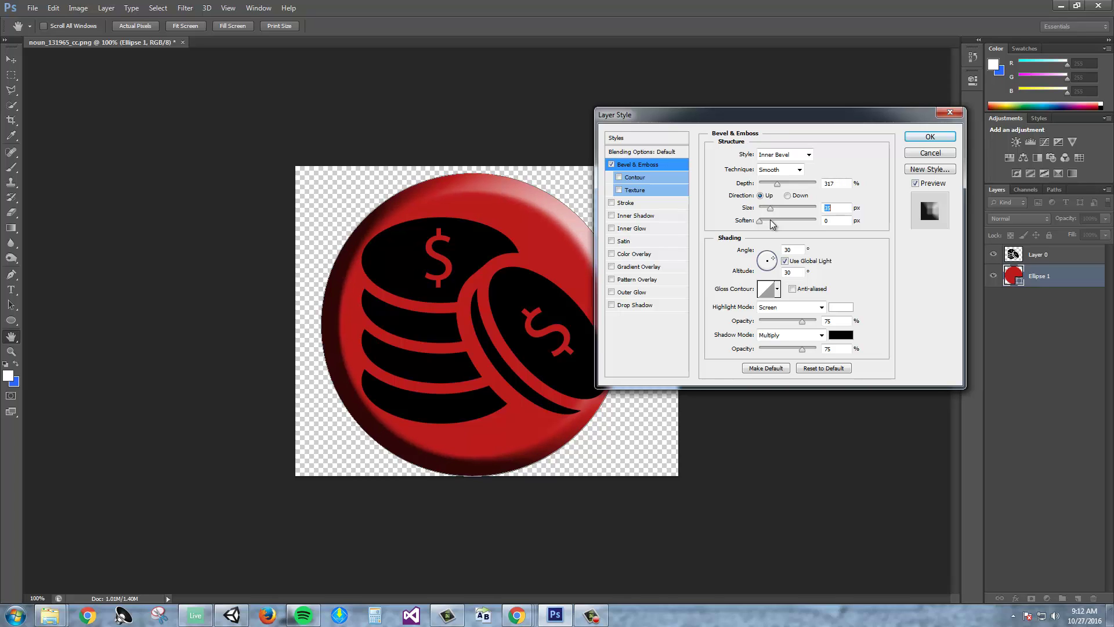
mouse_move(777, 184)
left_mouse_down()
mouse_move(767, 186)
mouse_move(812, 187)
mouse_move(768, 197)
left_mouse_up()
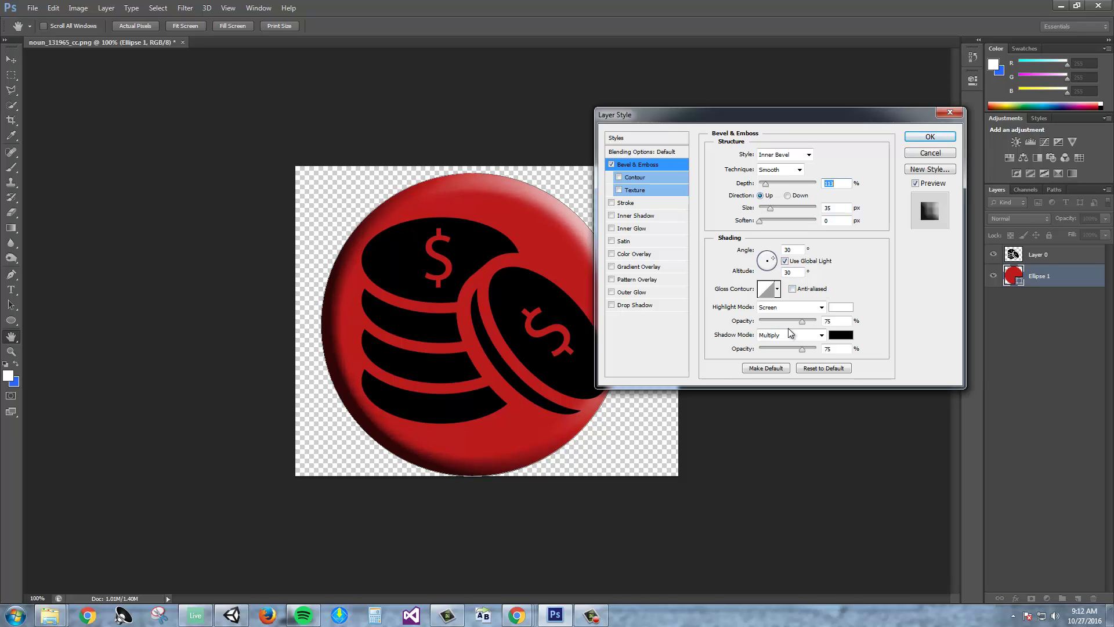
Add a Contour to the circle's Bevel & Emboss, toggling it to compare.
left_click(632, 177)
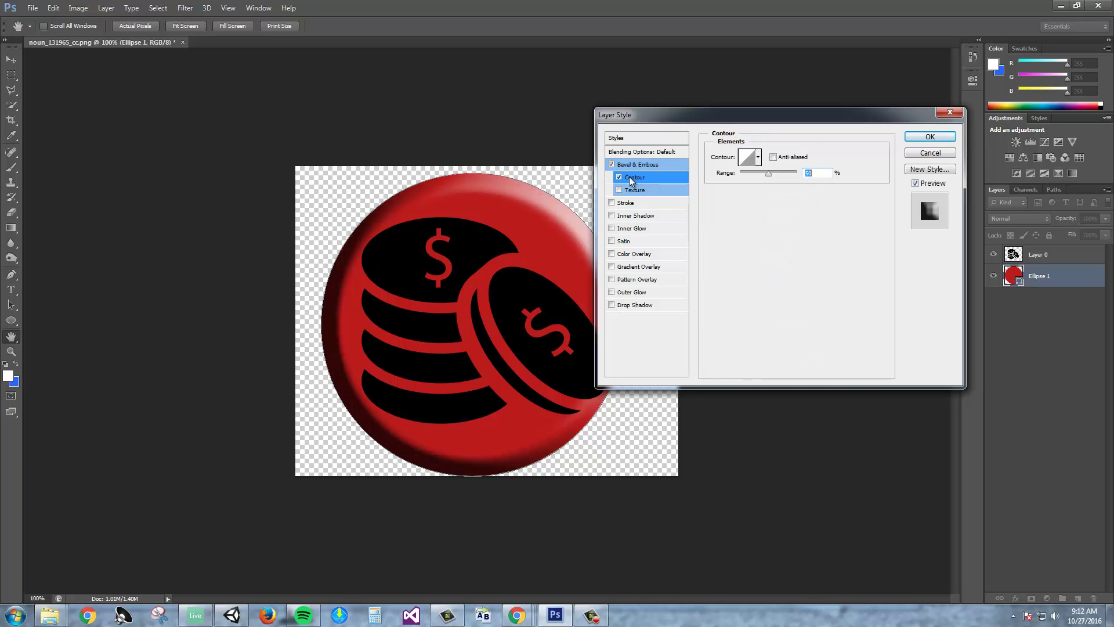
left_click(619, 177)
left_click(618, 177)
left_click(618, 177)
left_click(618, 177)
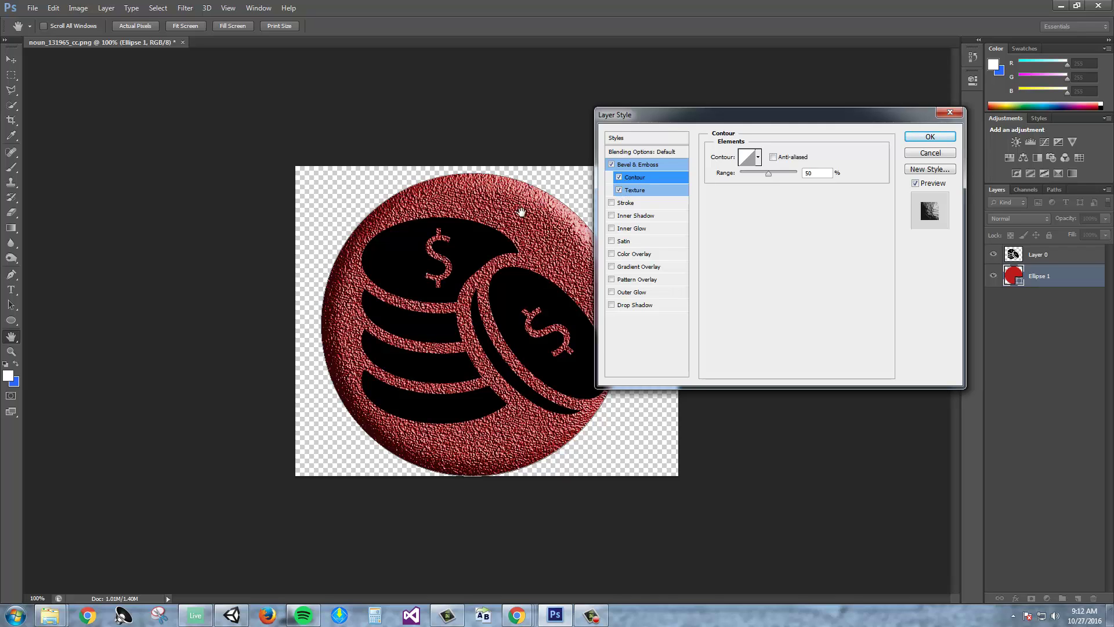
Try a bevel Texture with smaller scale and depth, then remove it.
left_click(628, 192)
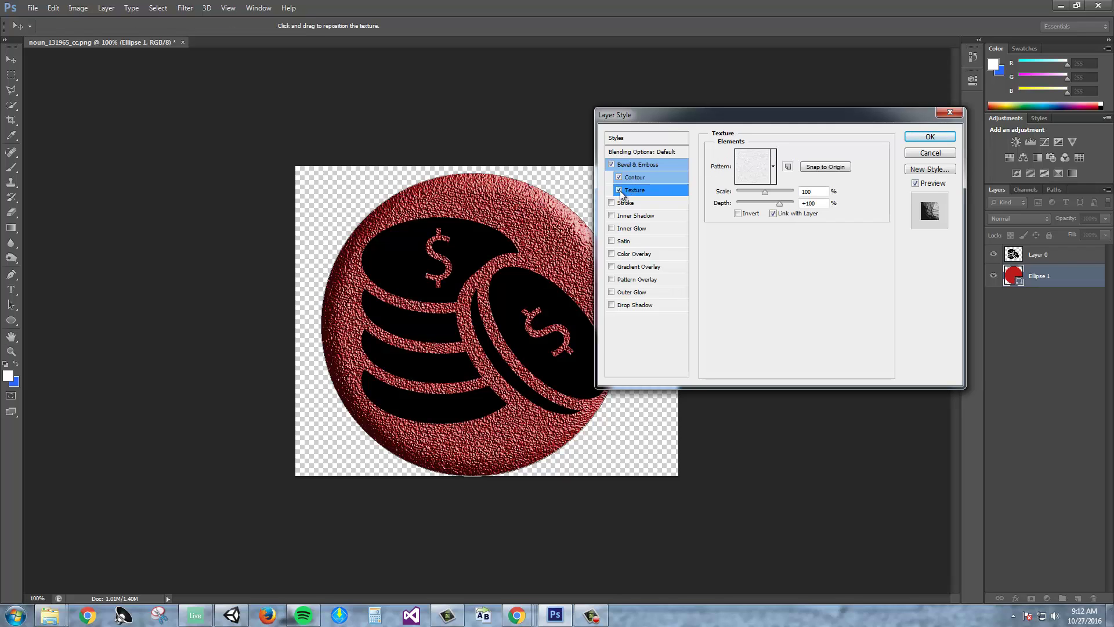
left_click(619, 190)
left_click(619, 190)
left_click(619, 190)
left_click(619, 190)
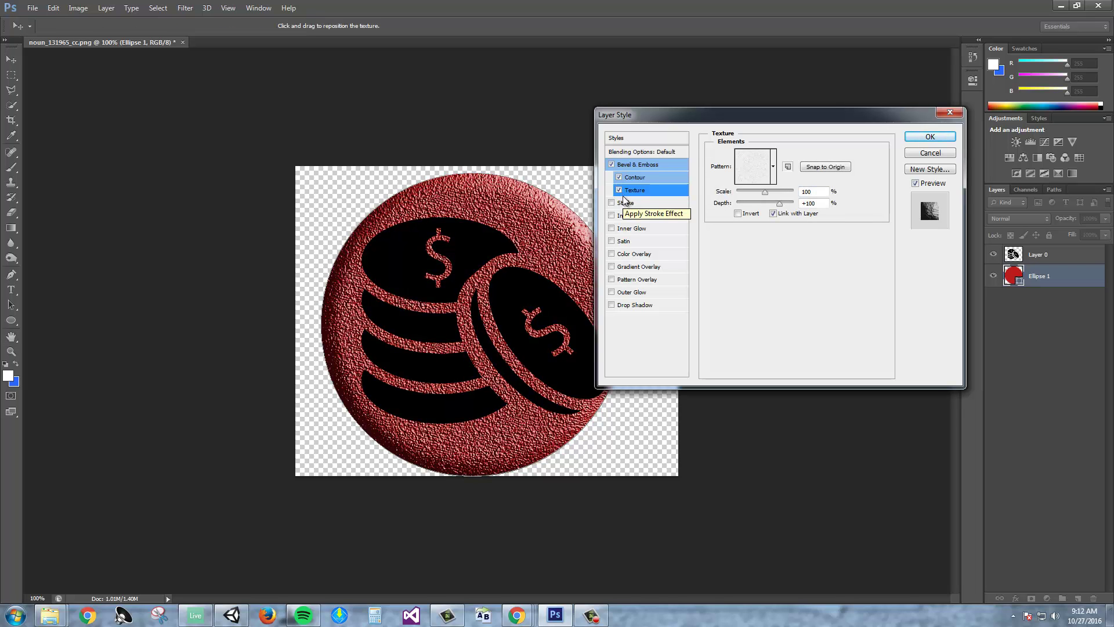
left_click_drag(765, 195, 748, 198)
left_click_drag(779, 203, 757, 201)
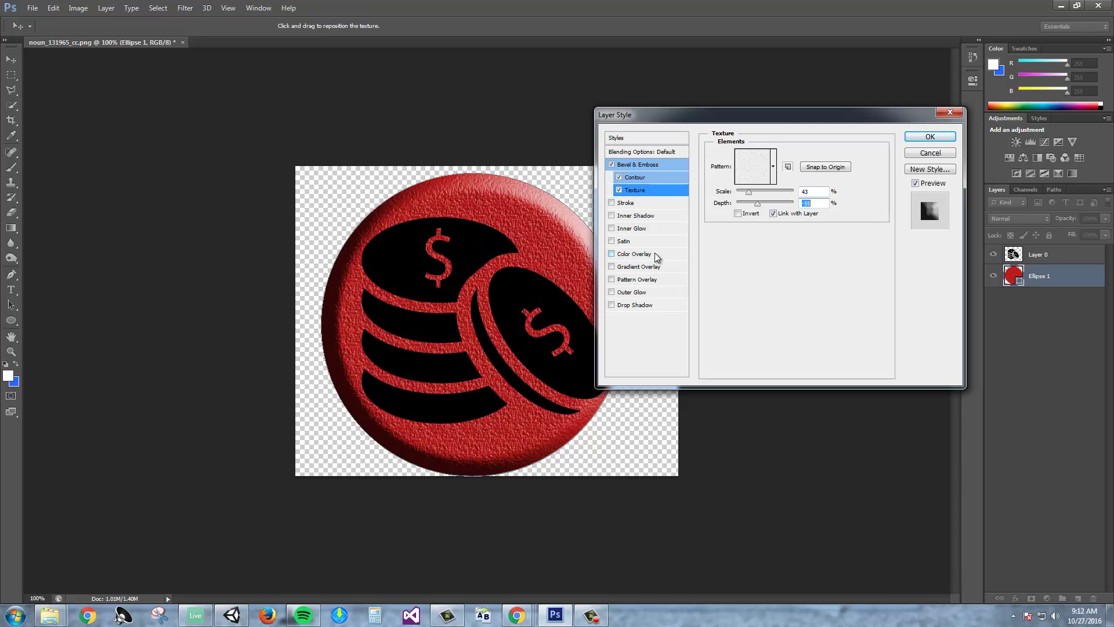
left_click(619, 190)
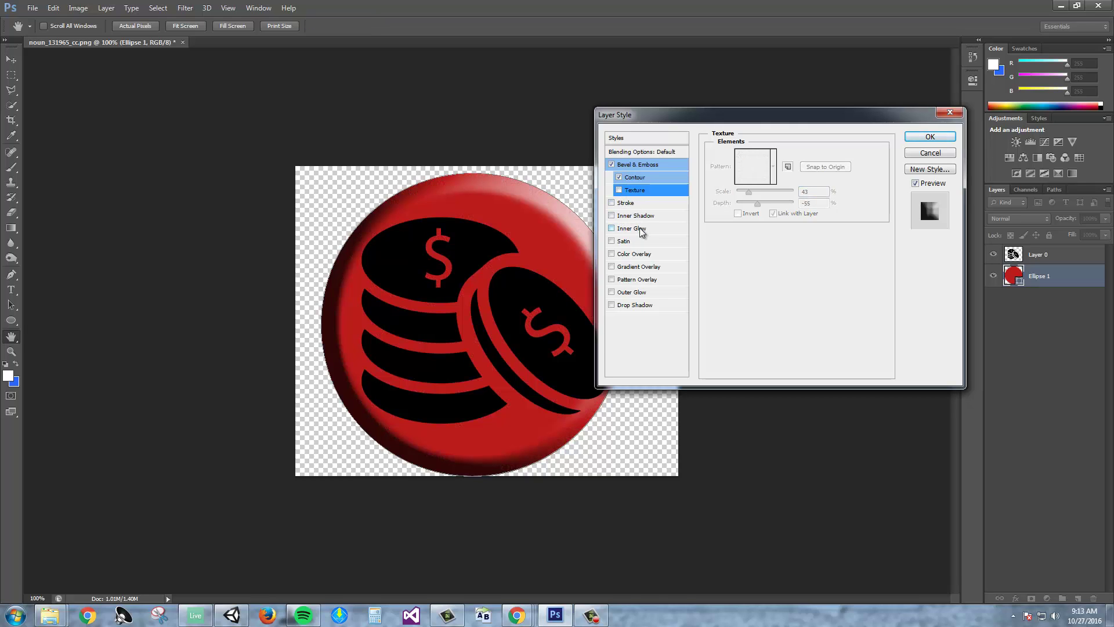
Add a Gradient Overlay to the circle with Radial style and Reverse ticked.
left_click(641, 267)
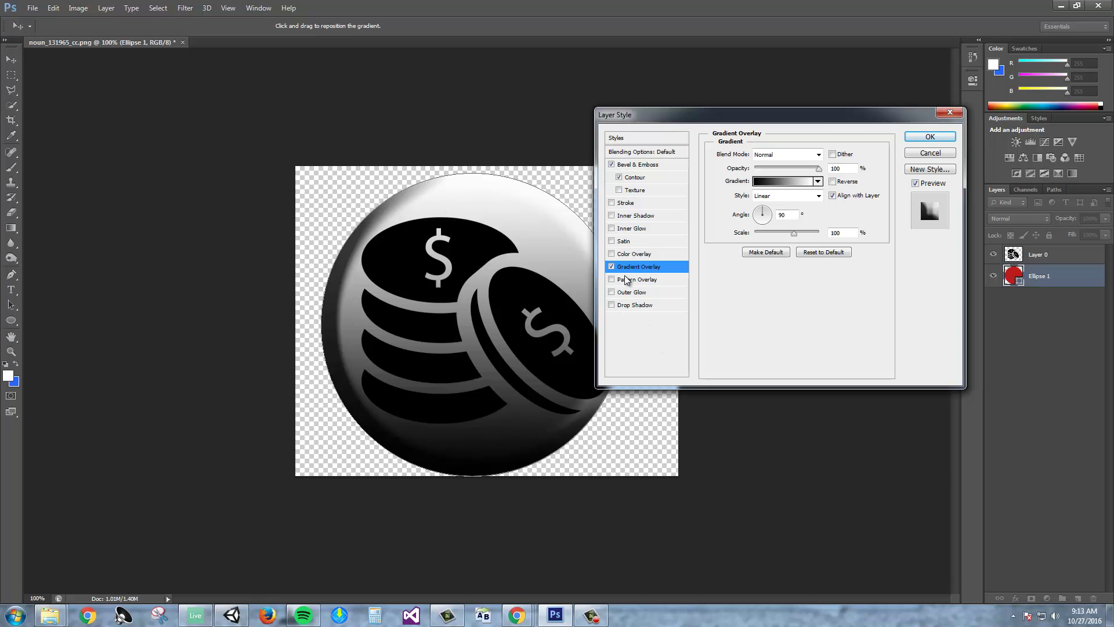
left_click(809, 197)
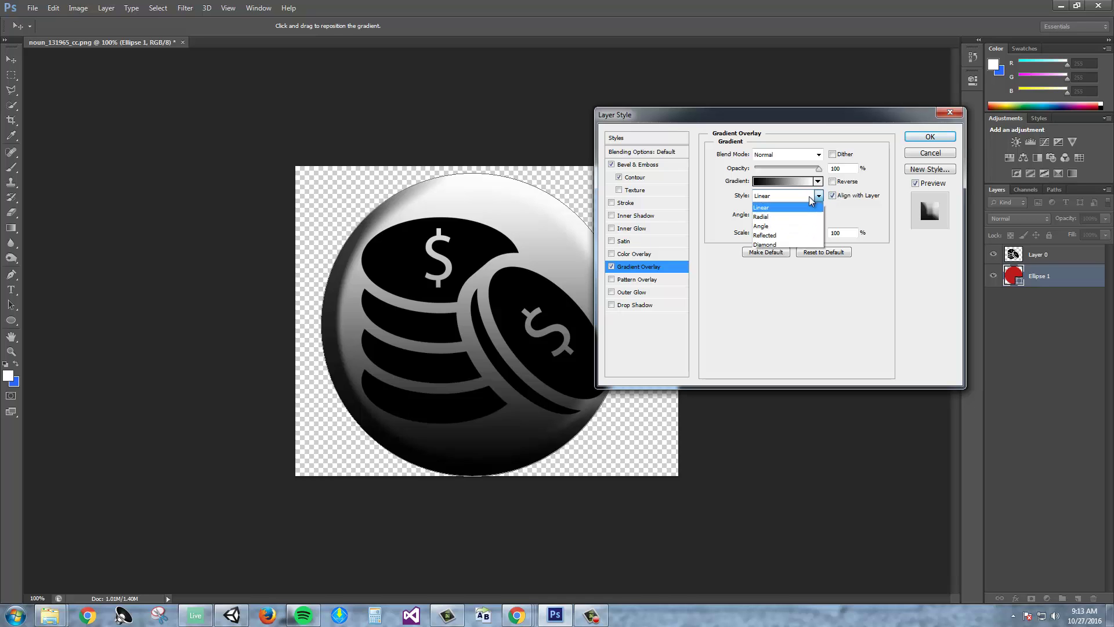
left_click(773, 217)
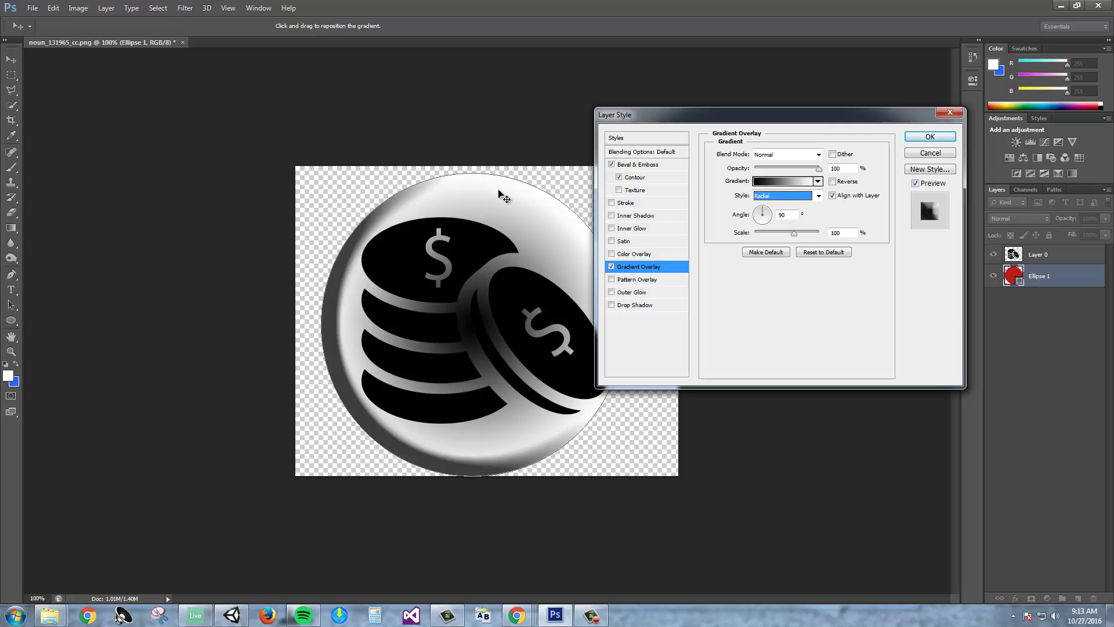
left_click(836, 182)
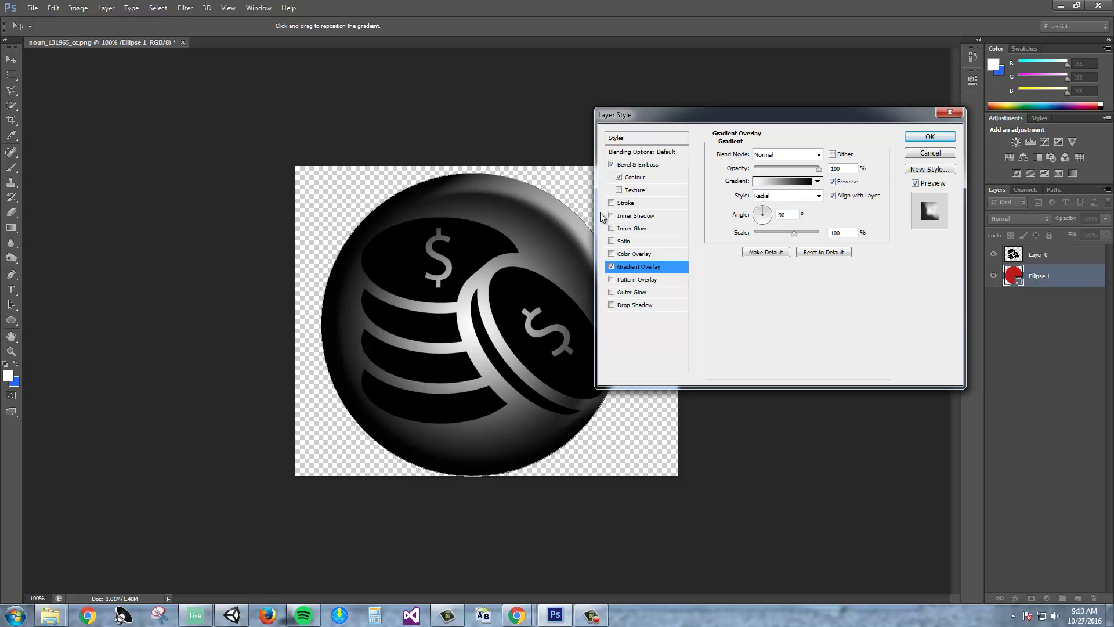
Set the gradient's starting colour stop to a blue in the Gradient Editor.
left_click(793, 185)
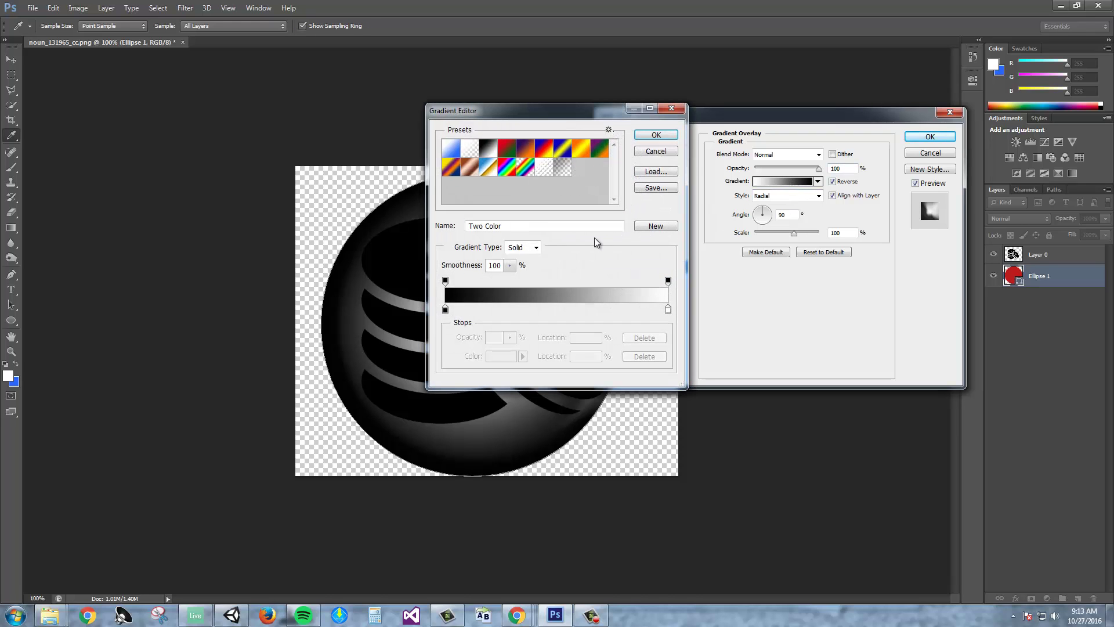
left_click(446, 281)
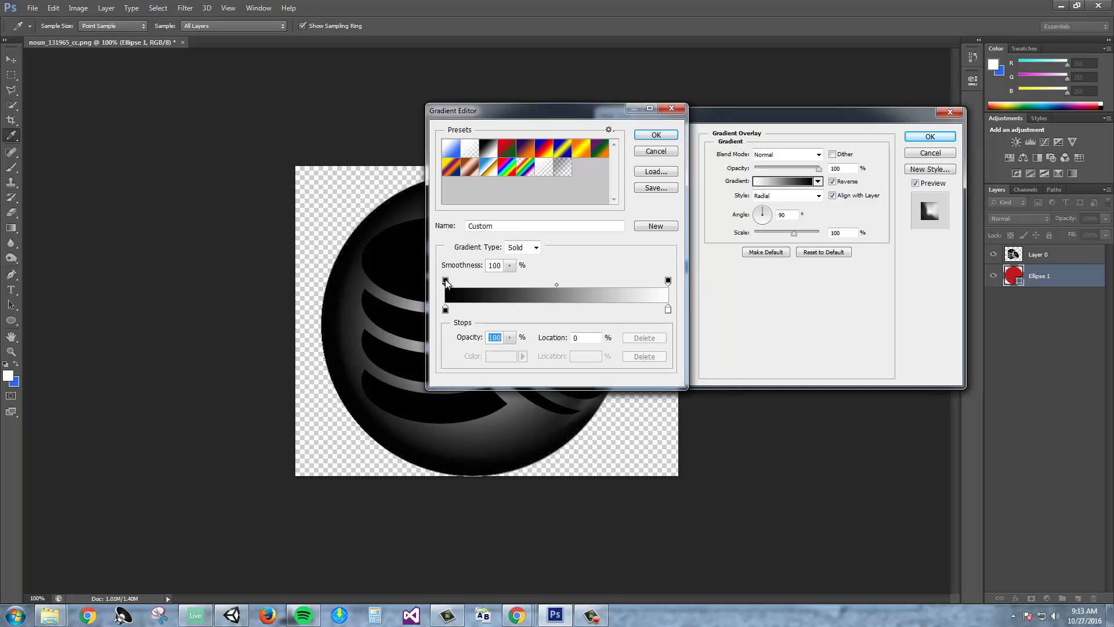
double_click(445, 309)
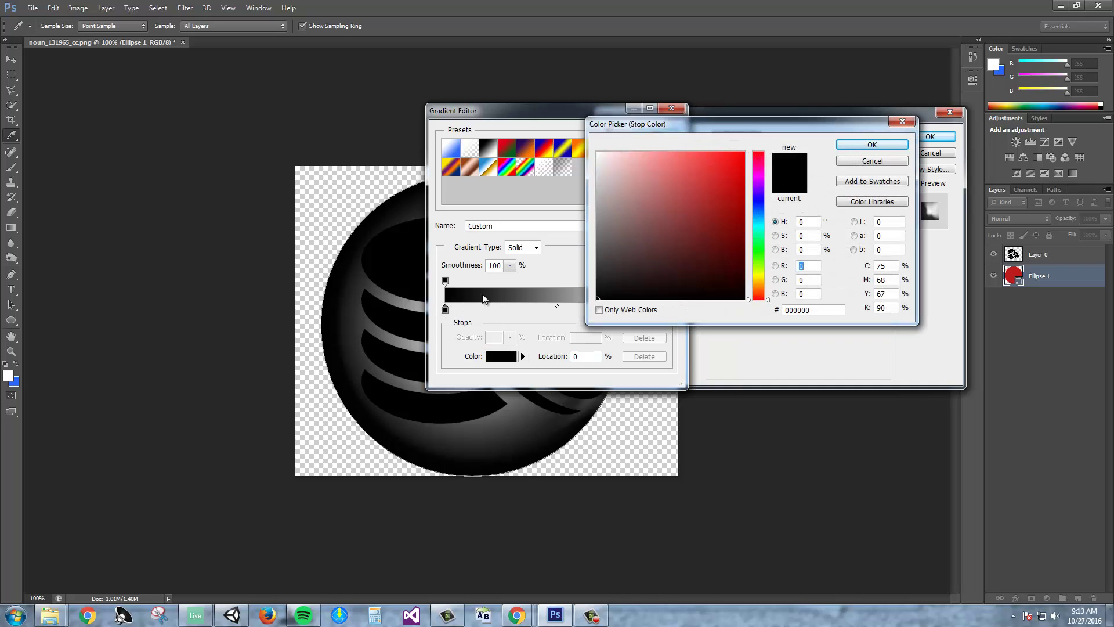
mouse_move(694, 168)
left_mouse_down()
mouse_move(706, 271)
mouse_move(637, 211)
left_mouse_up()
left_click(760, 208)
left_click_drag(762, 212, 762, 204)
left_click_drag(695, 190, 661, 166)
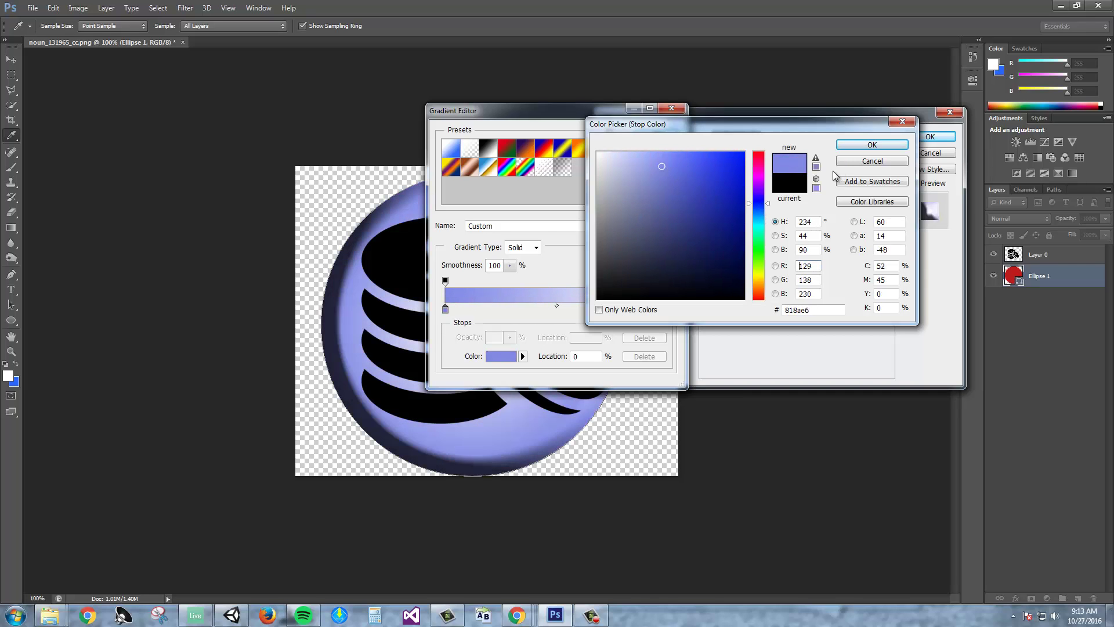
left_click_drag(757, 206, 759, 211)
mouse_move(664, 168)
left_mouse_down()
mouse_move(678, 194)
mouse_move(674, 181)
left_mouse_up()
left_click(858, 145)
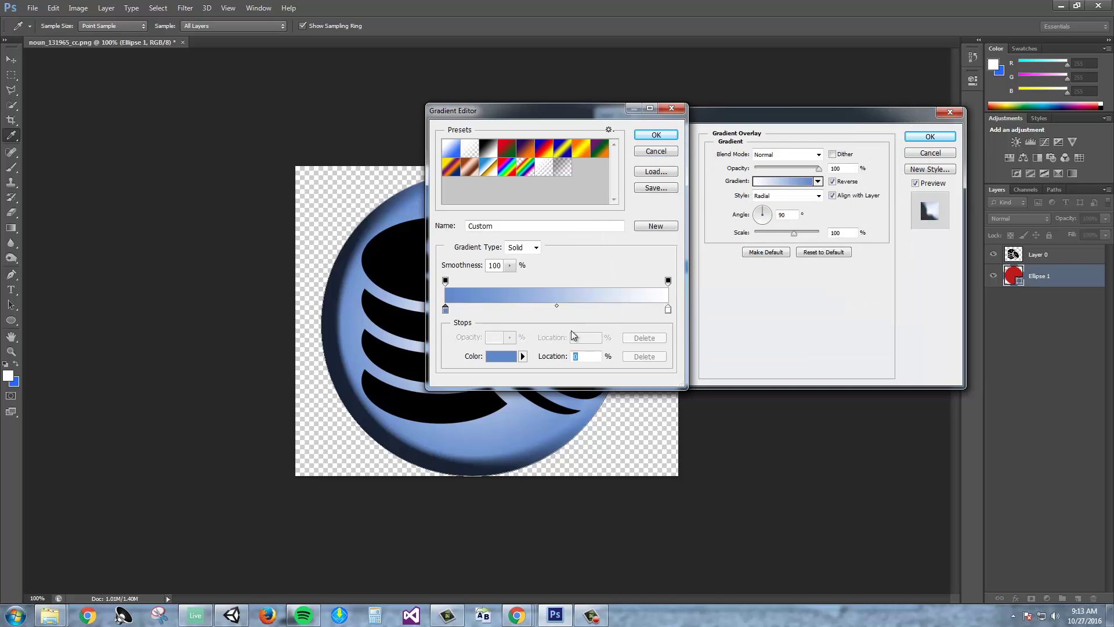
Keep the gradient's end stop white.
left_click_drag(602, 115, 823, 124)
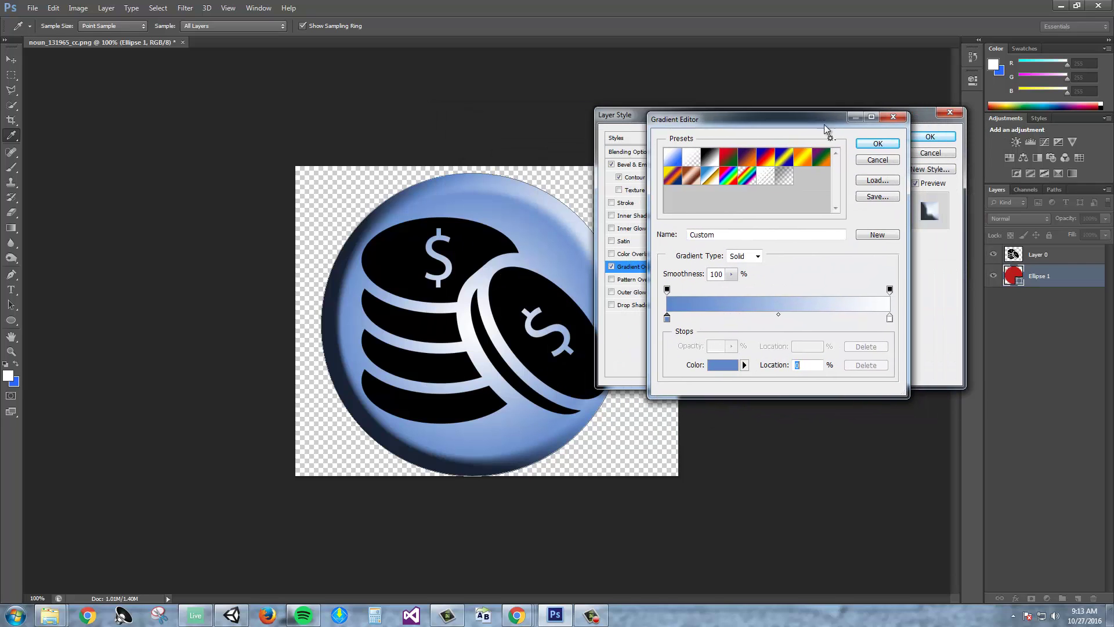
left_click(890, 318)
double_click(890, 318)
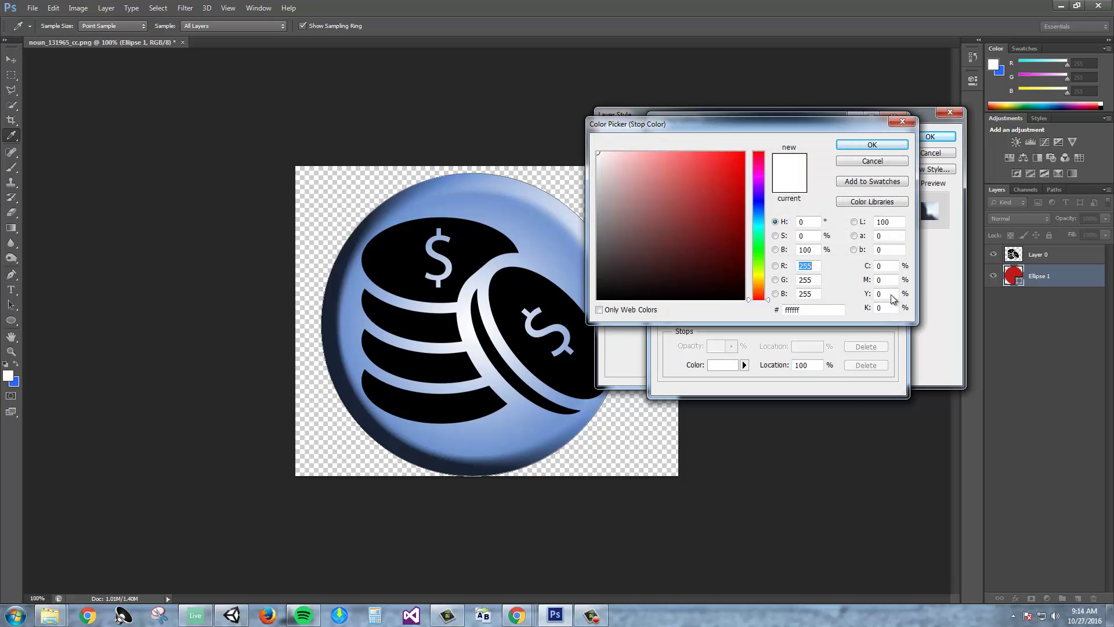
left_click(902, 122)
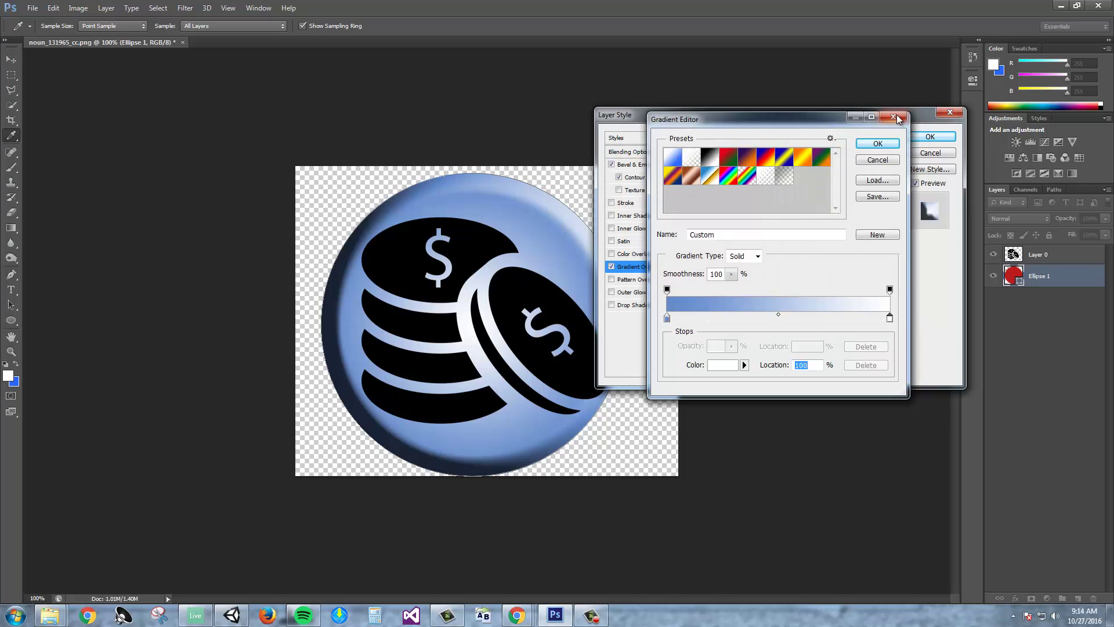
Change the gradient's black stop to blue #3786e9 and accept the blue-to-white gradient.
left_click(874, 140)
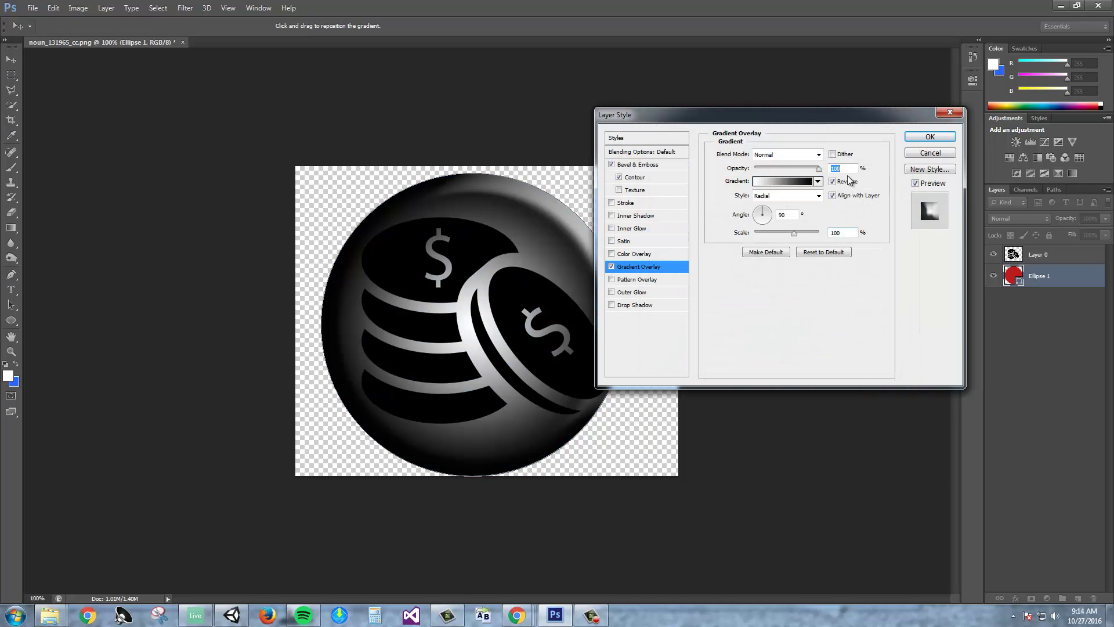
left_click(775, 184)
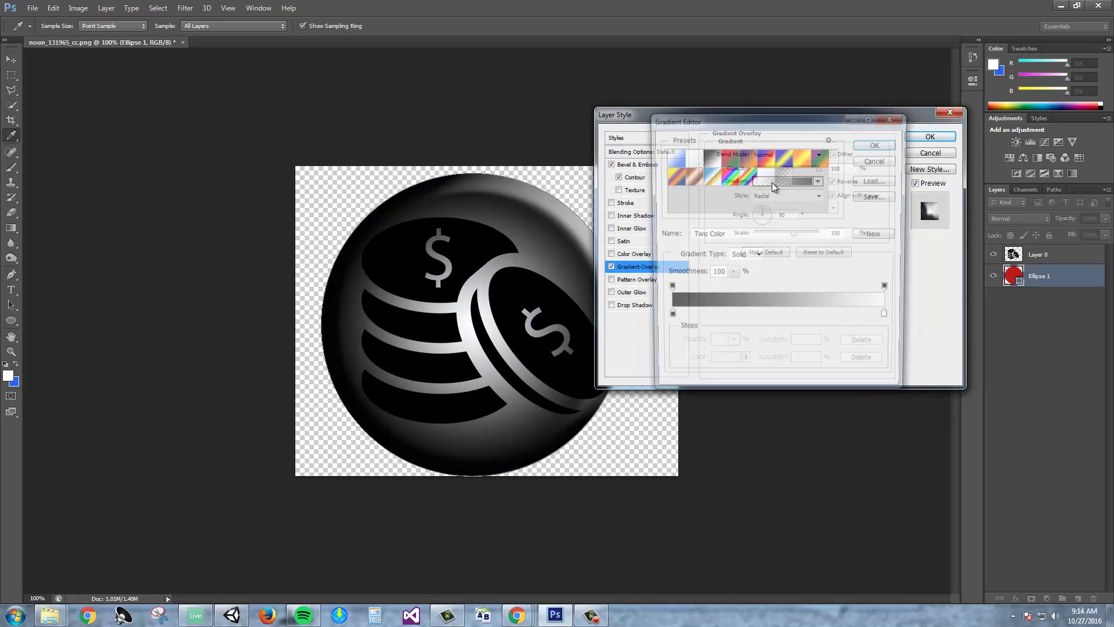
double_click(667, 319)
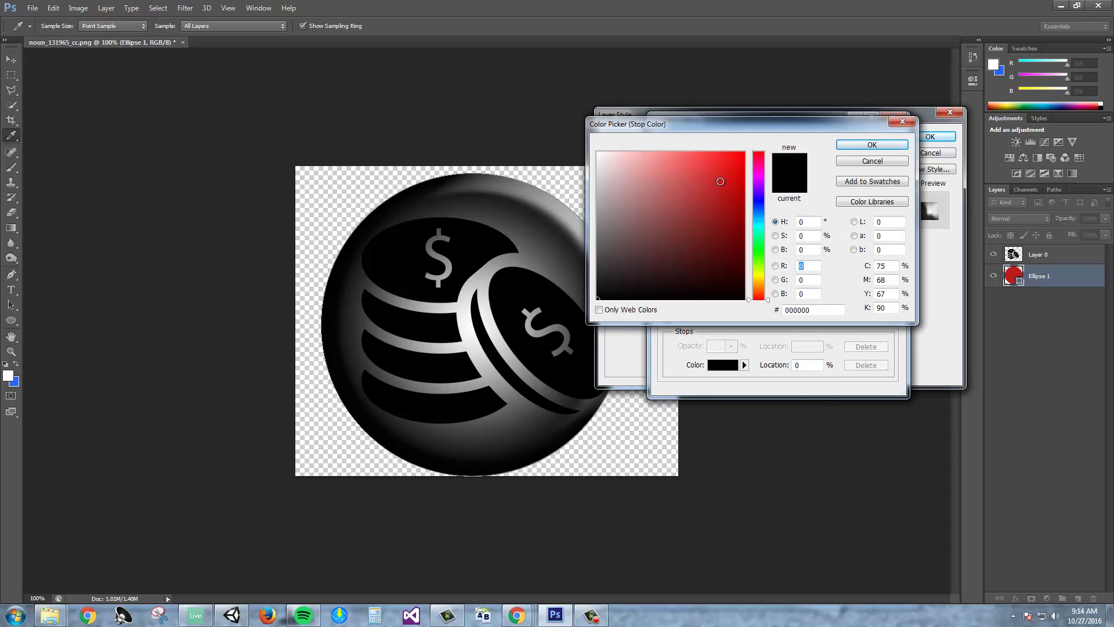
left_click_drag(757, 203, 757, 215)
left_click(712, 165)
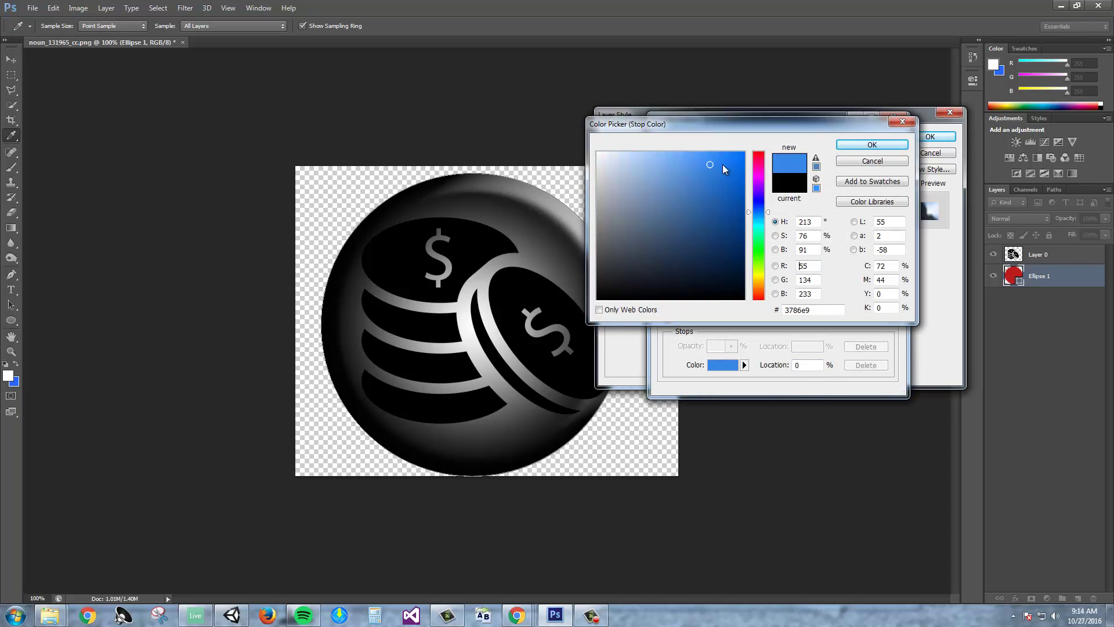
left_click(858, 145)
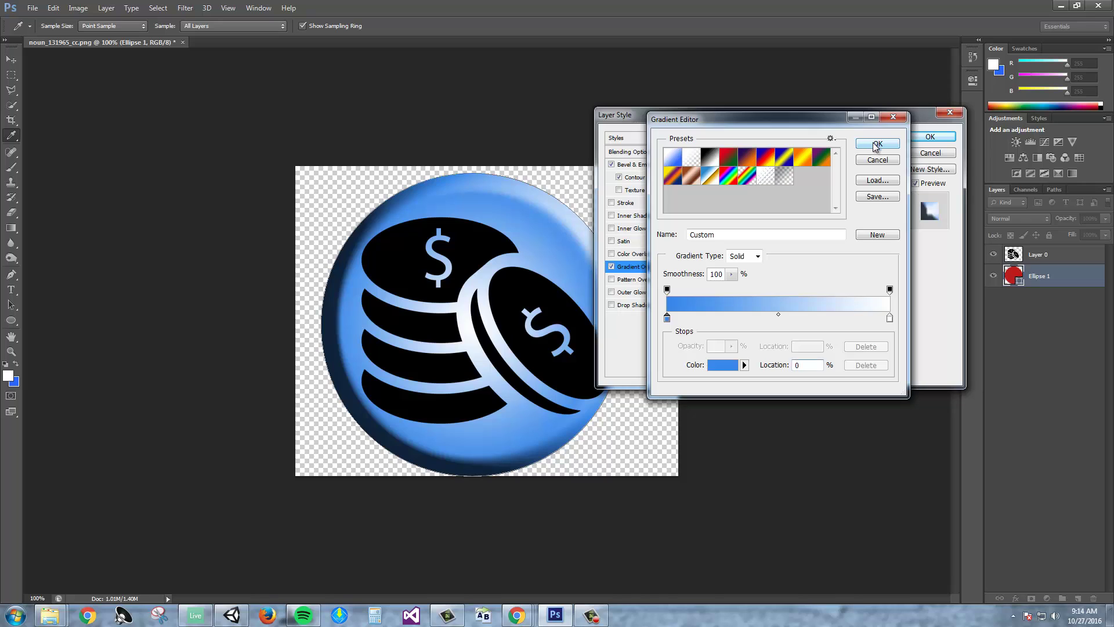
left_click(876, 144)
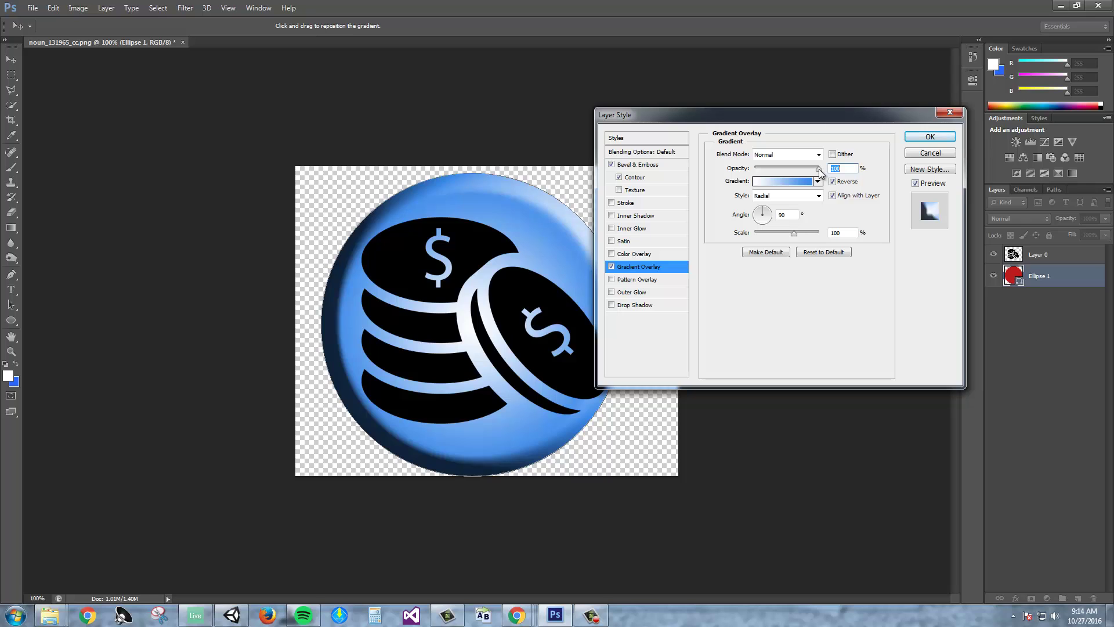
Lower the Gradient Overlay opacity to about 62% and apply the layer style to Ellipse 1.
left_click_drag(819, 171, 734, 177)
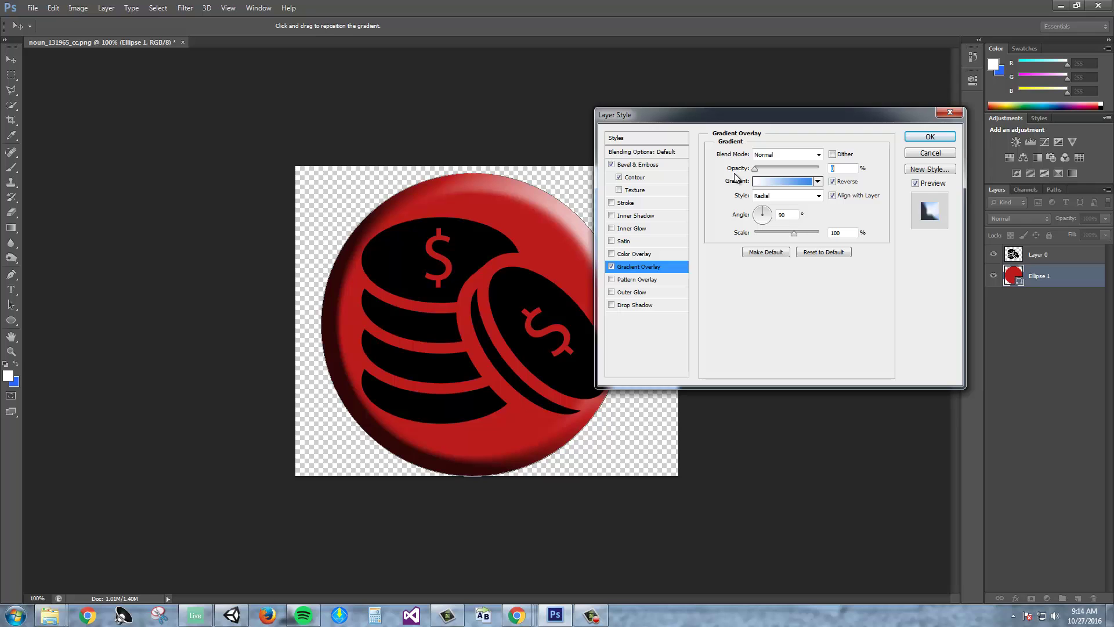
left_click_drag(754, 168, 806, 173)
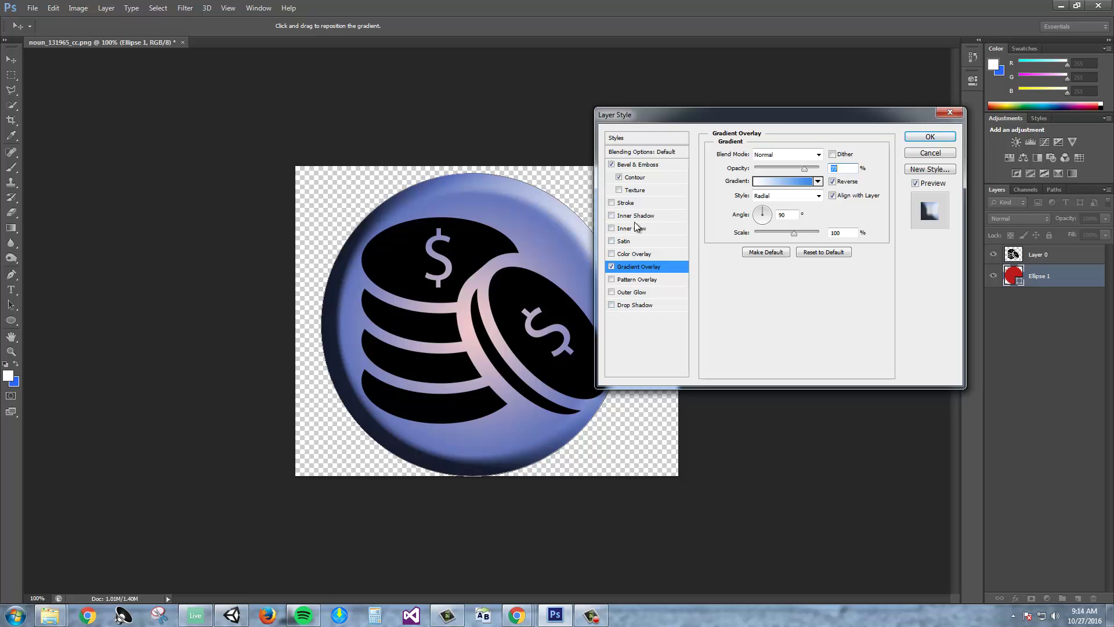
left_click(927, 138)
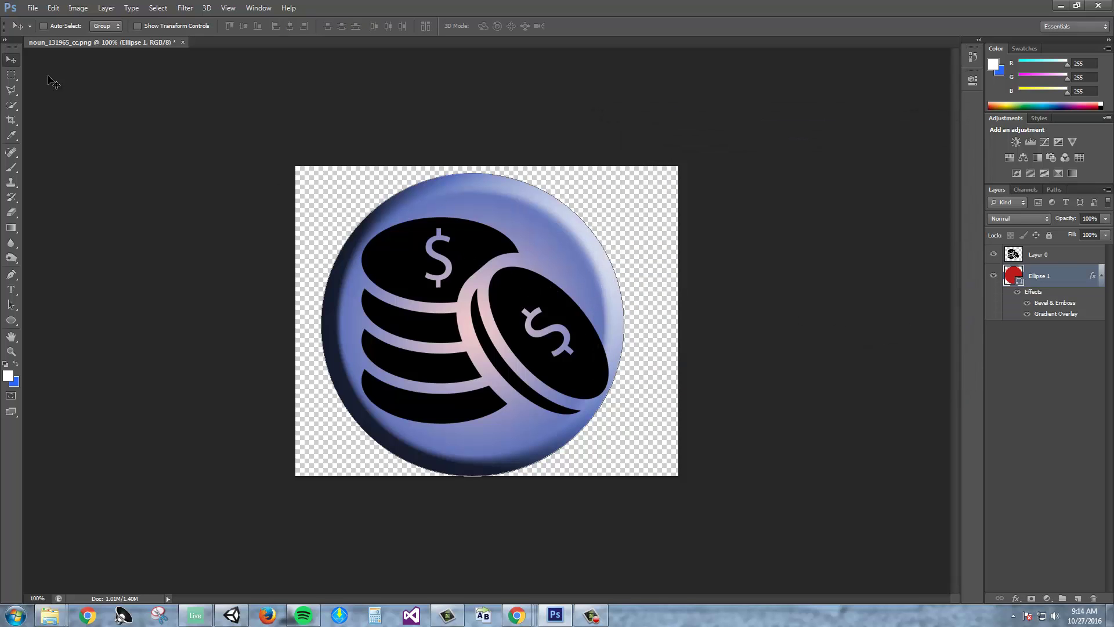
Crop the canvas to a near-square by trimming the left, top and right margins.
left_click(11, 120)
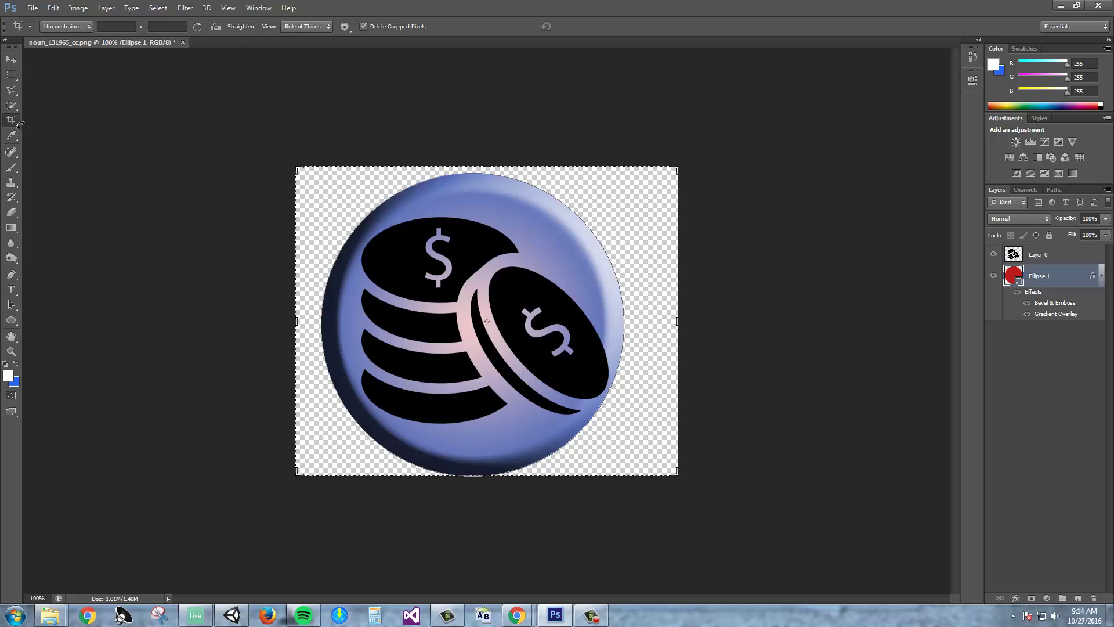
left_click_drag(298, 321, 310, 321)
left_click_drag(486, 167, 486, 175)
left_click_drag(667, 322, 643, 319)
key("Return")
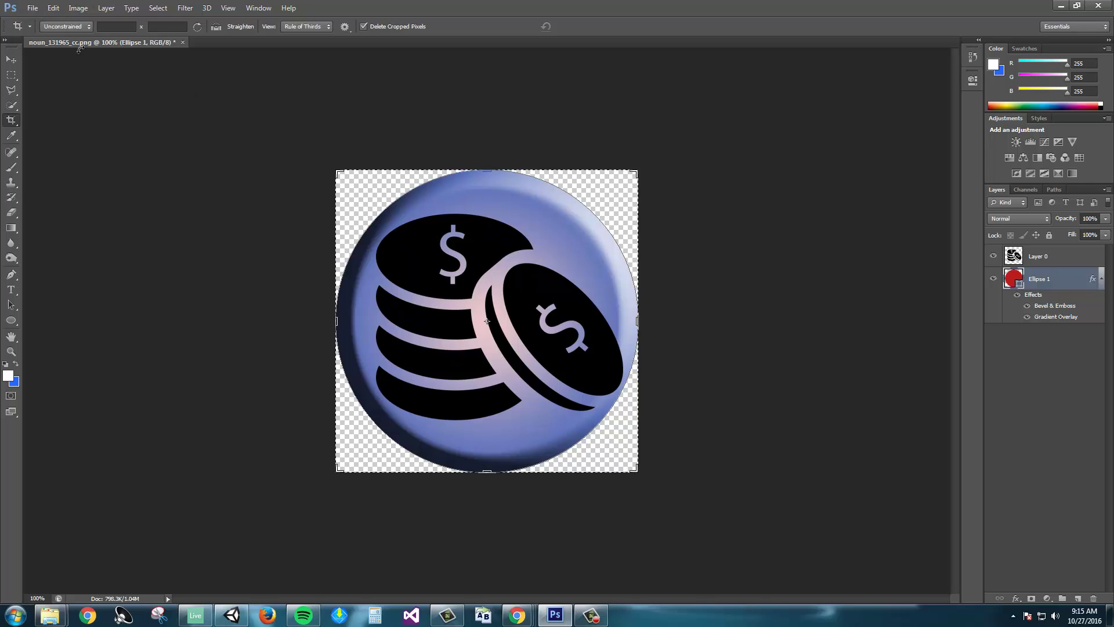
Open Save for Web with PNG-24 format and Transparency kept on.
left_click(33, 8)
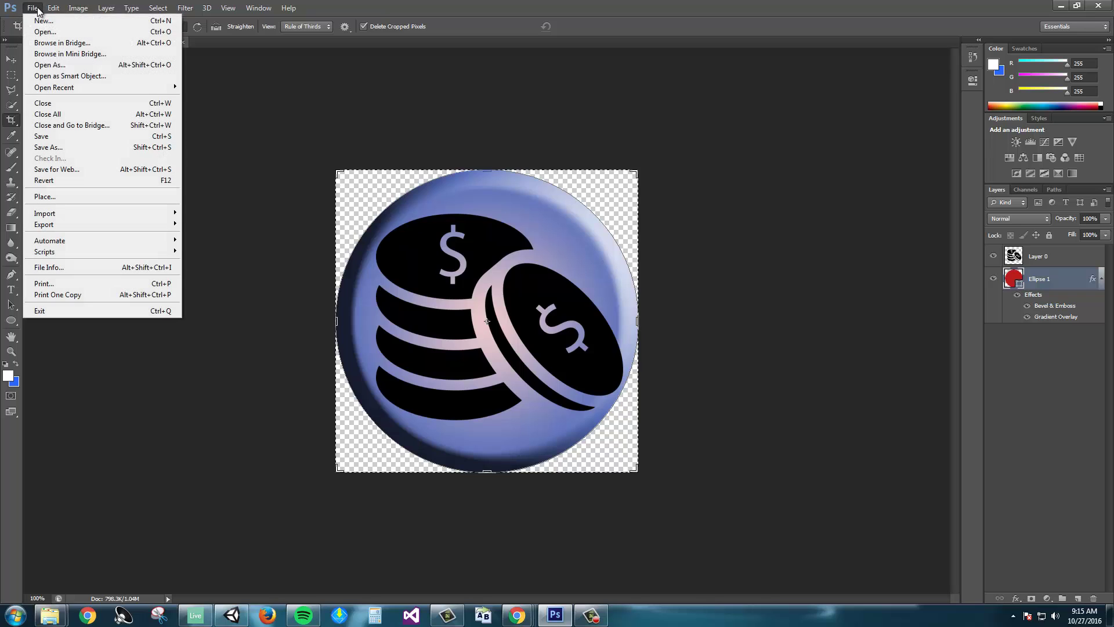
left_click(57, 170)
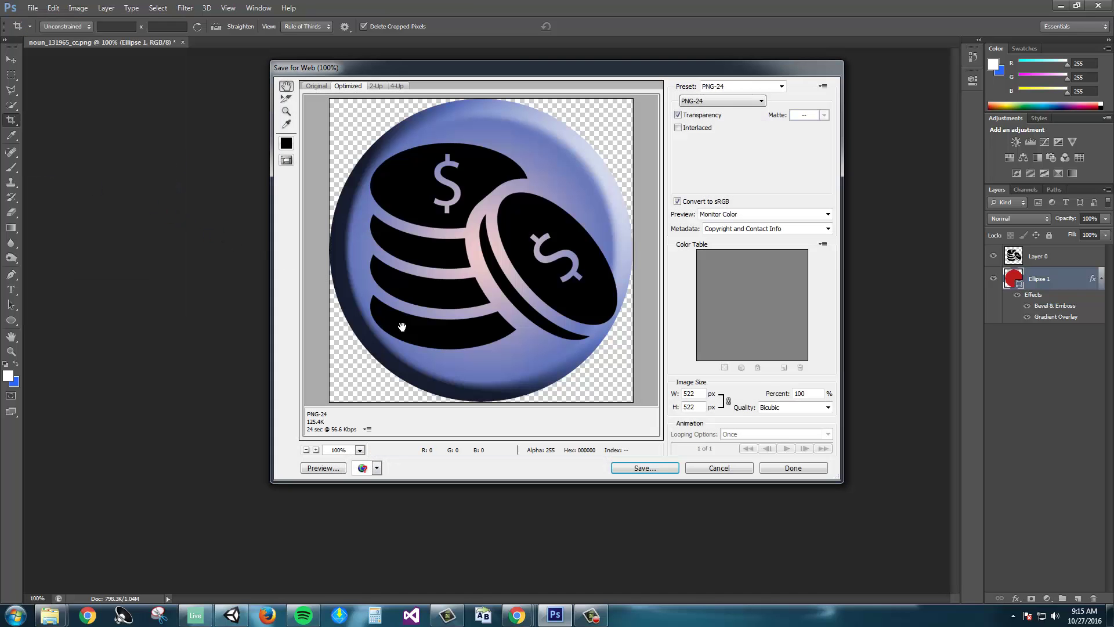
left_click(734, 100)
left_click(722, 134)
left_click(682, 116)
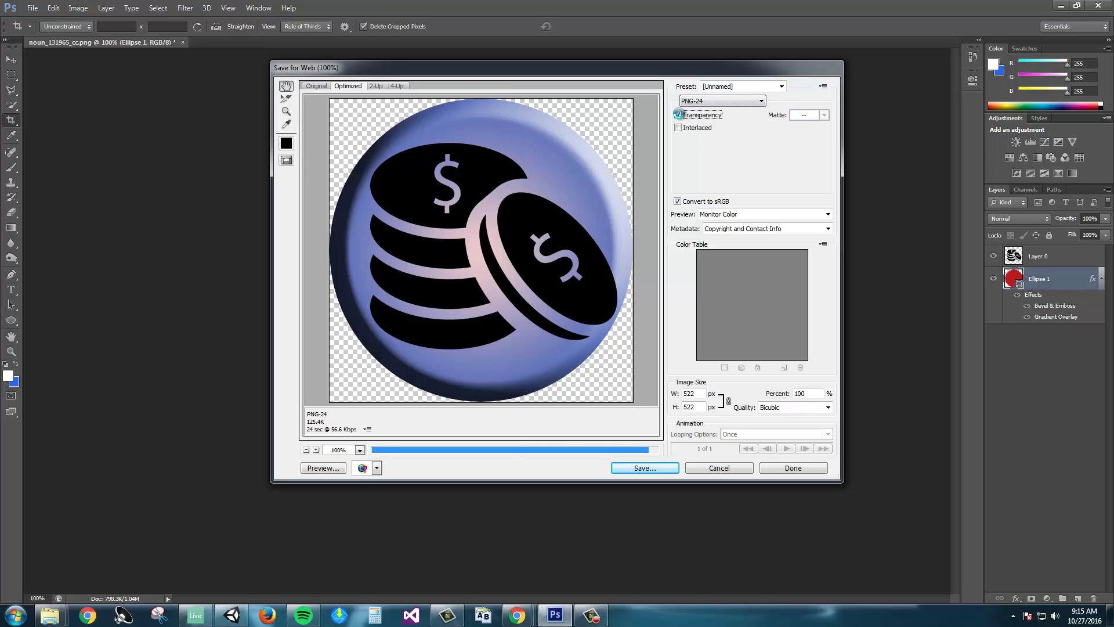
left_click(686, 116)
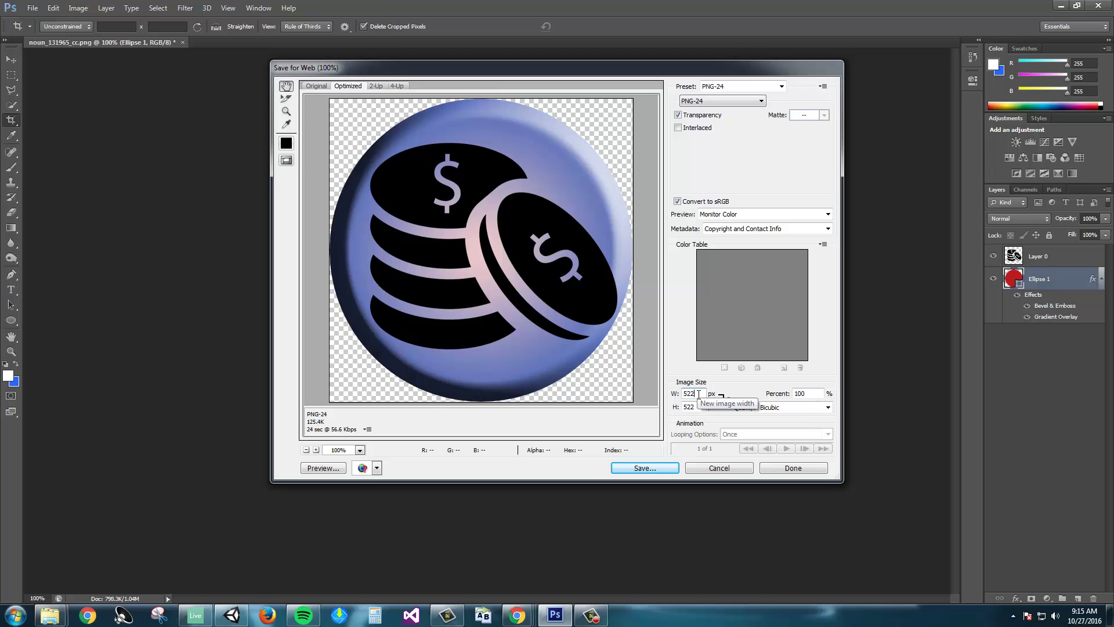
Set the export image width to 1000 px and proceed to save.
double_click(698, 394)
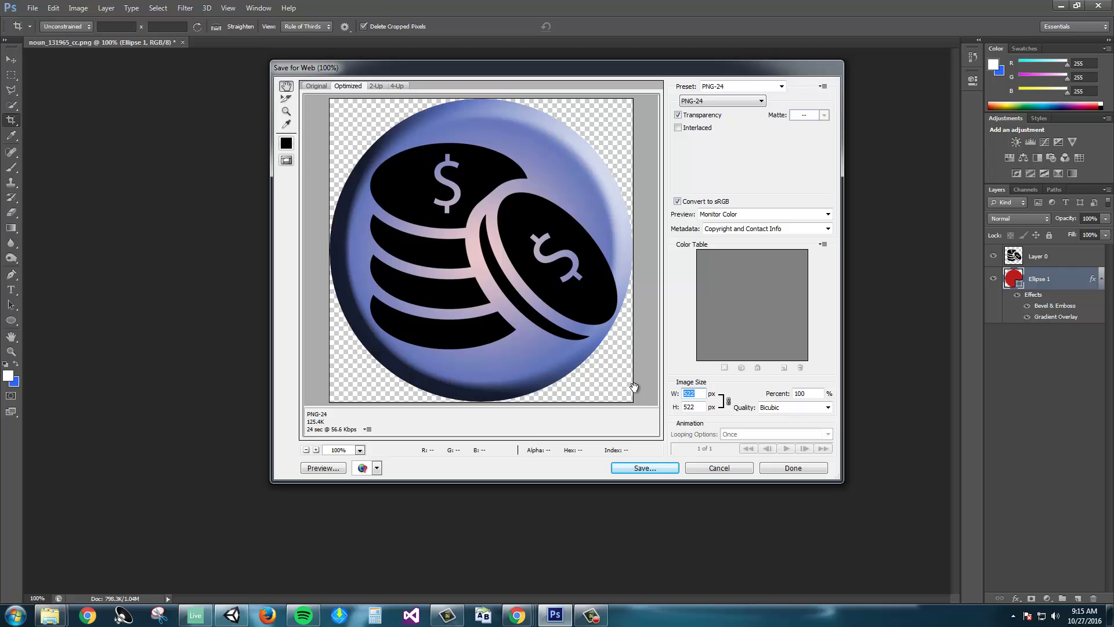
type("1000")
key("Tab")
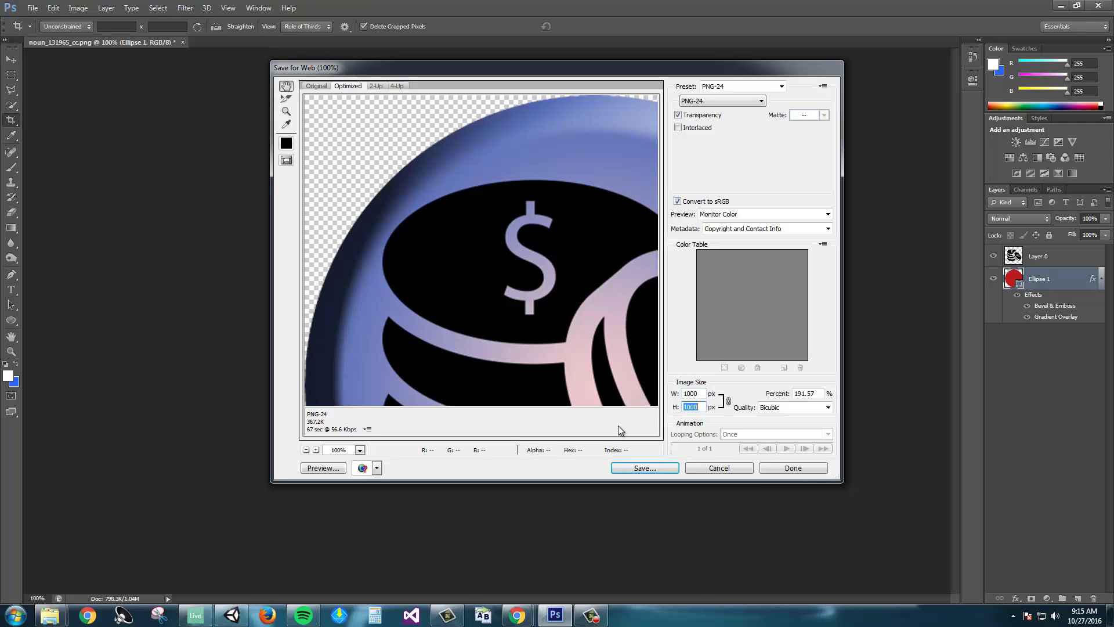
left_click(637, 466)
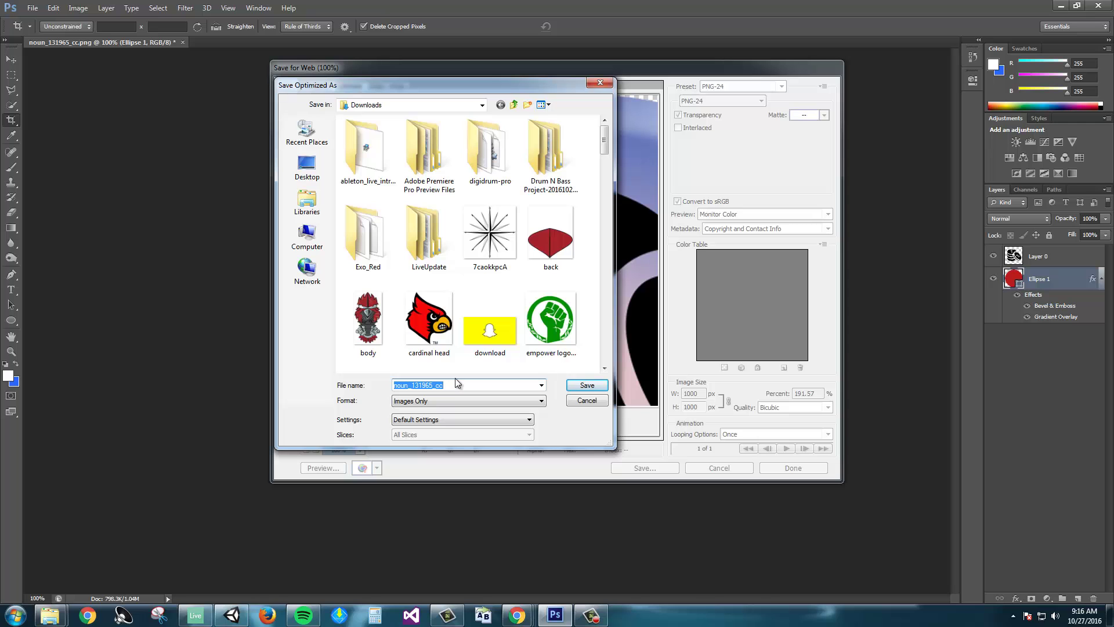
Save the exported PNG in Downloads under the name 'logo'.
type("log")
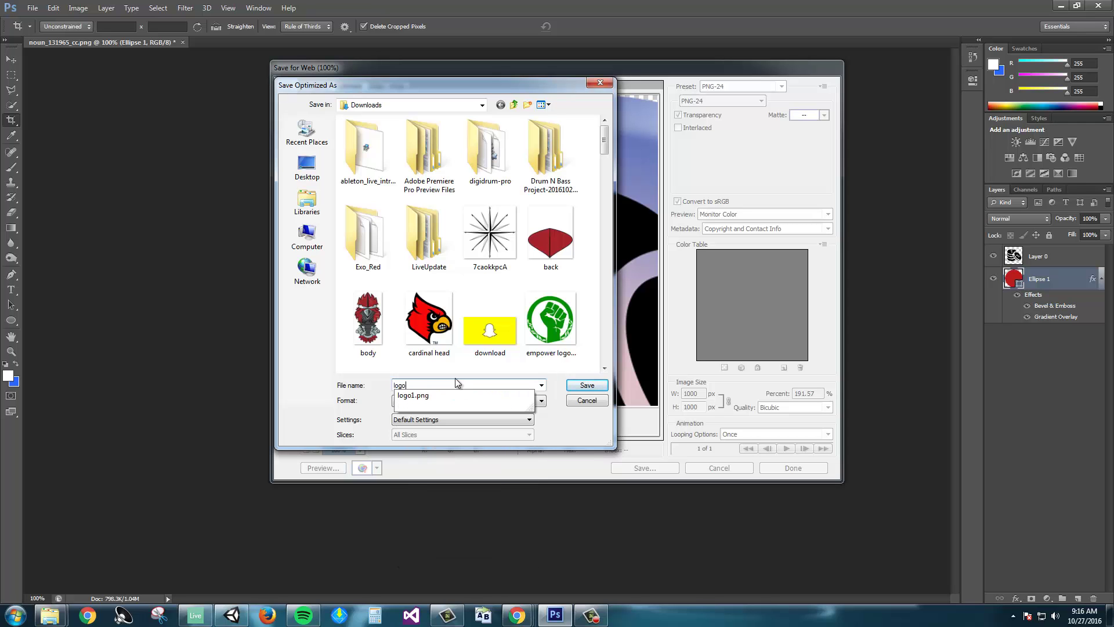
type("o")
key("Return")
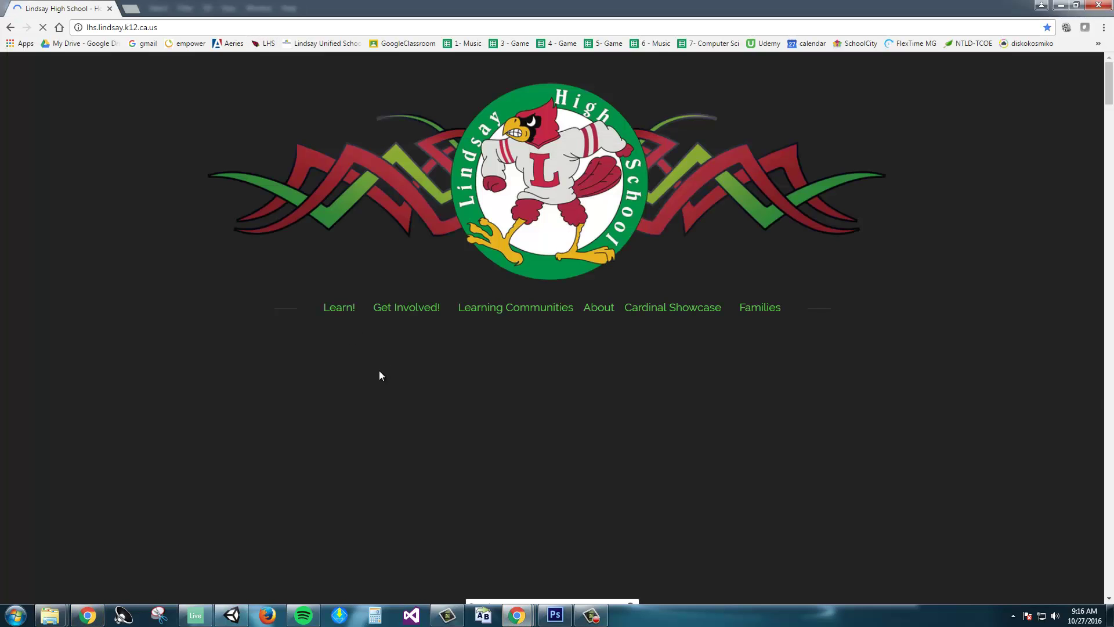
Scroll the school homepage down to the Quicklinks grid of round icon buttons.
scroll(355, 343, "down", 8)
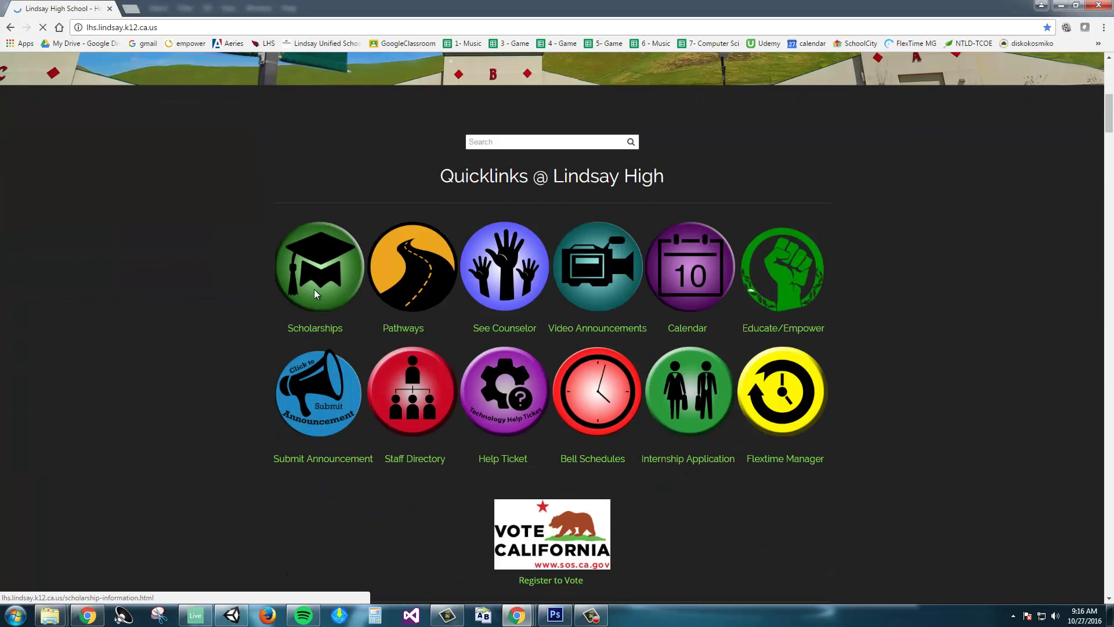